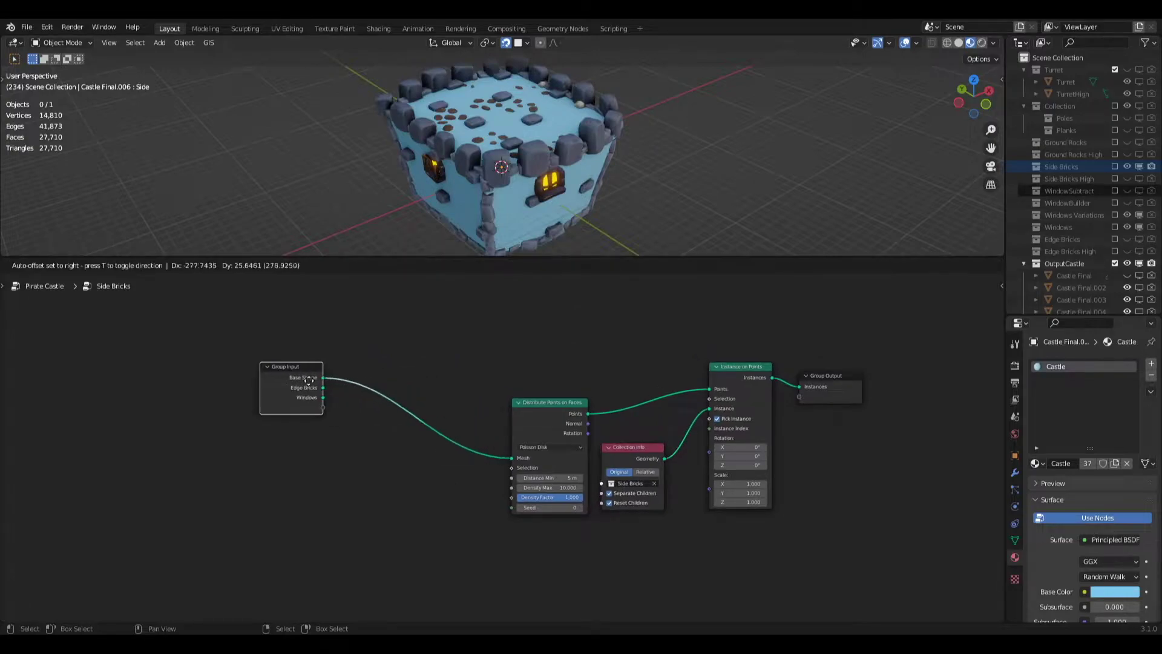
Add a Compare node to the Side Bricks node group, below the Group Input node.
click(320, 481)
key(F3)
text(compare)
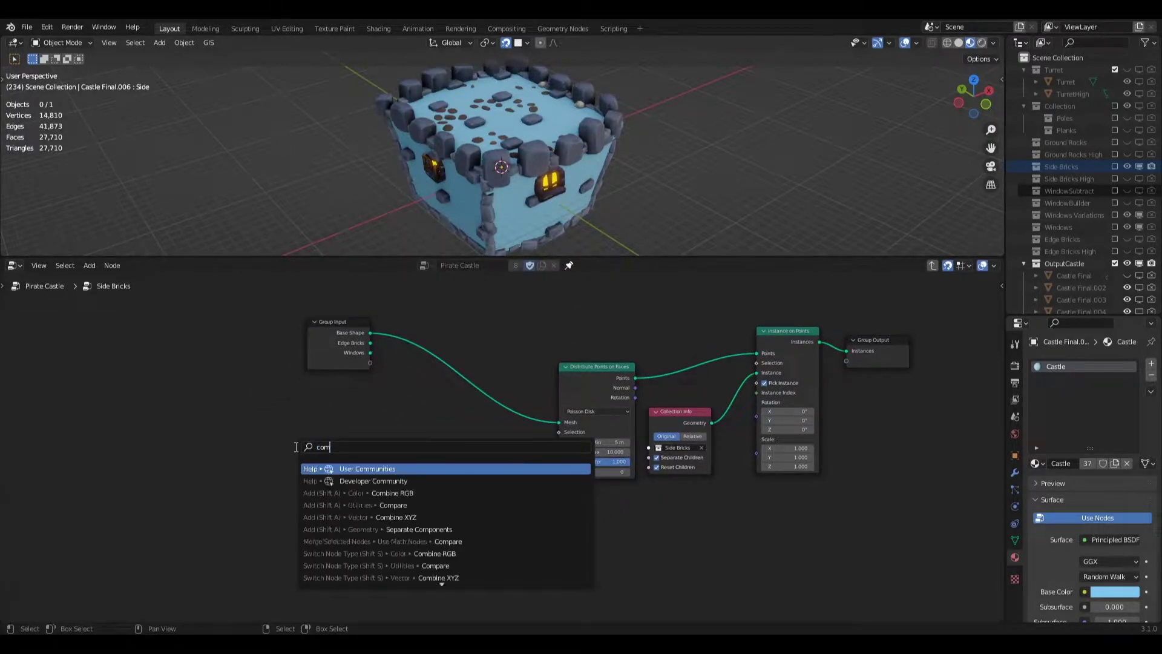
key(Return)
click(295, 447)
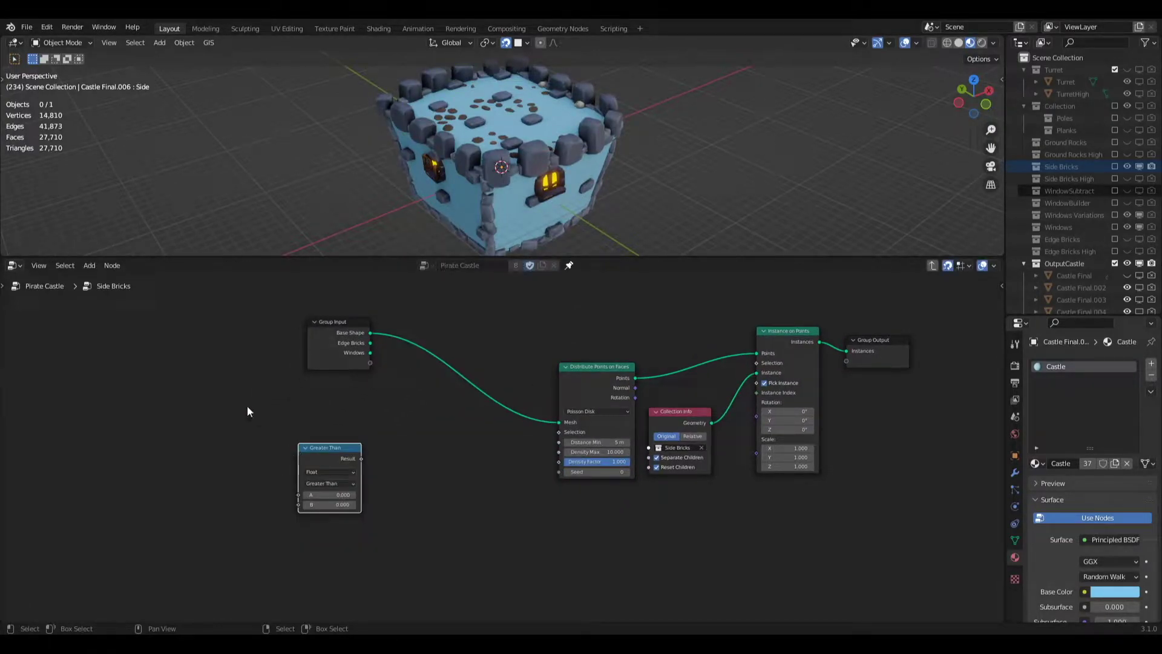
Set the Compare node to Vector, Direction and Less Than, with A's Z value at 1 and the angle at 40°.
click(339, 503)
drag(333, 449, 351, 422)
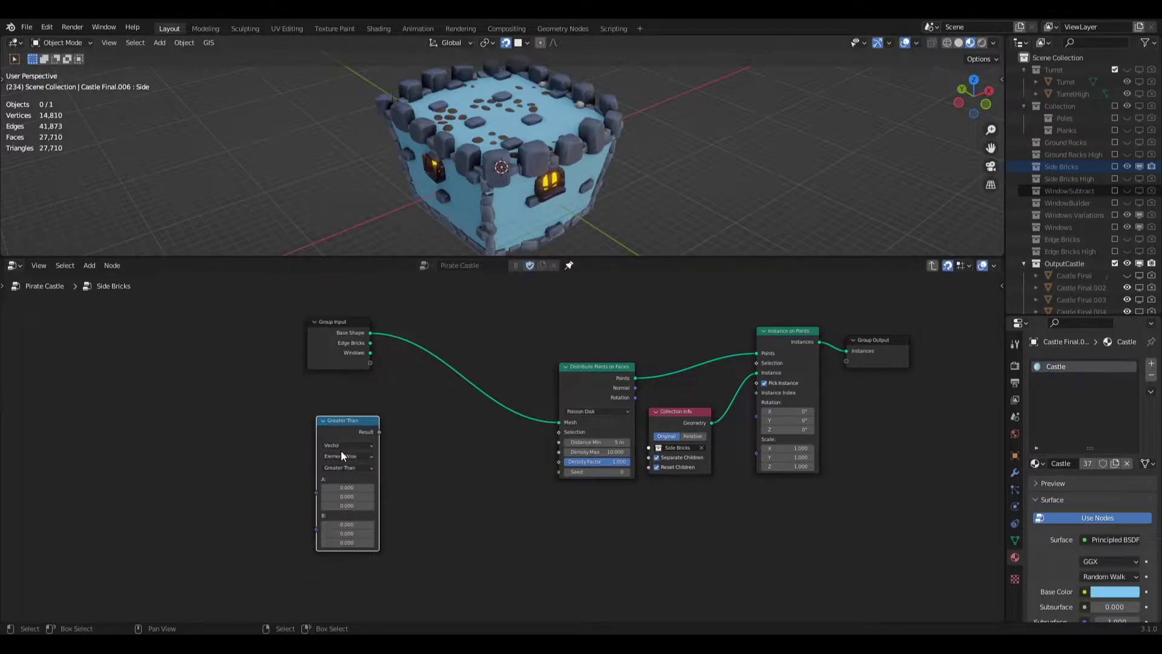
click(343, 455)
click(348, 506)
click(348, 467)
click(344, 463)
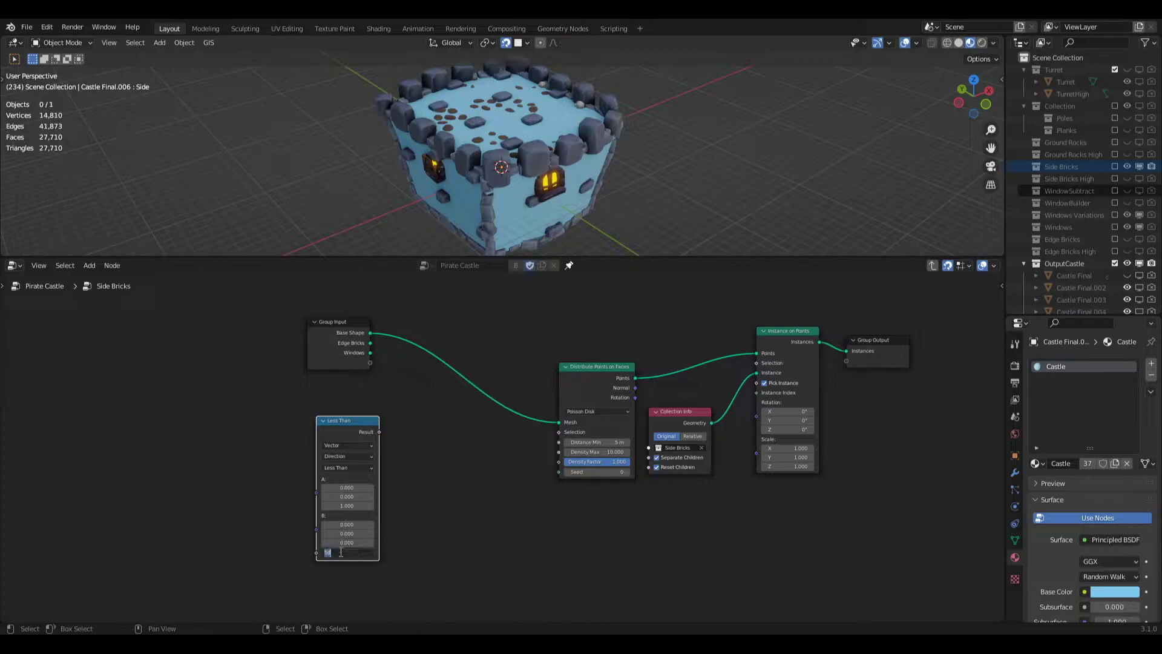
drag(350, 435, 368, 409)
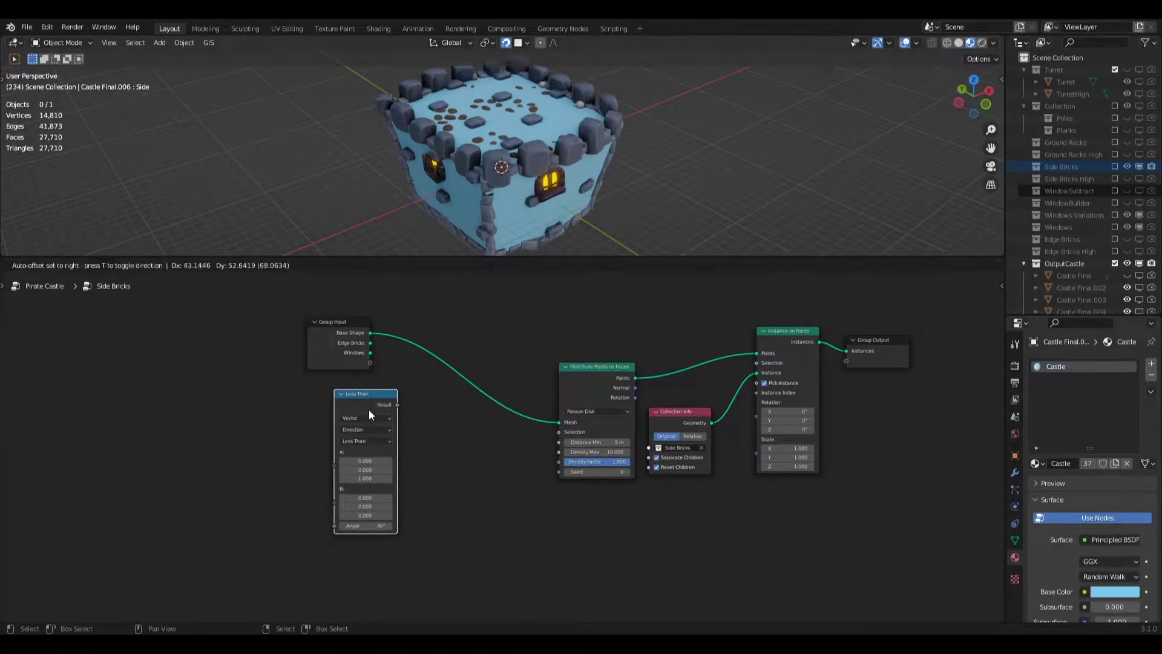
Add a Normal node that feeds the B input of the Less Than comparison.
drag(335, 502, 257, 512)
text(normal)
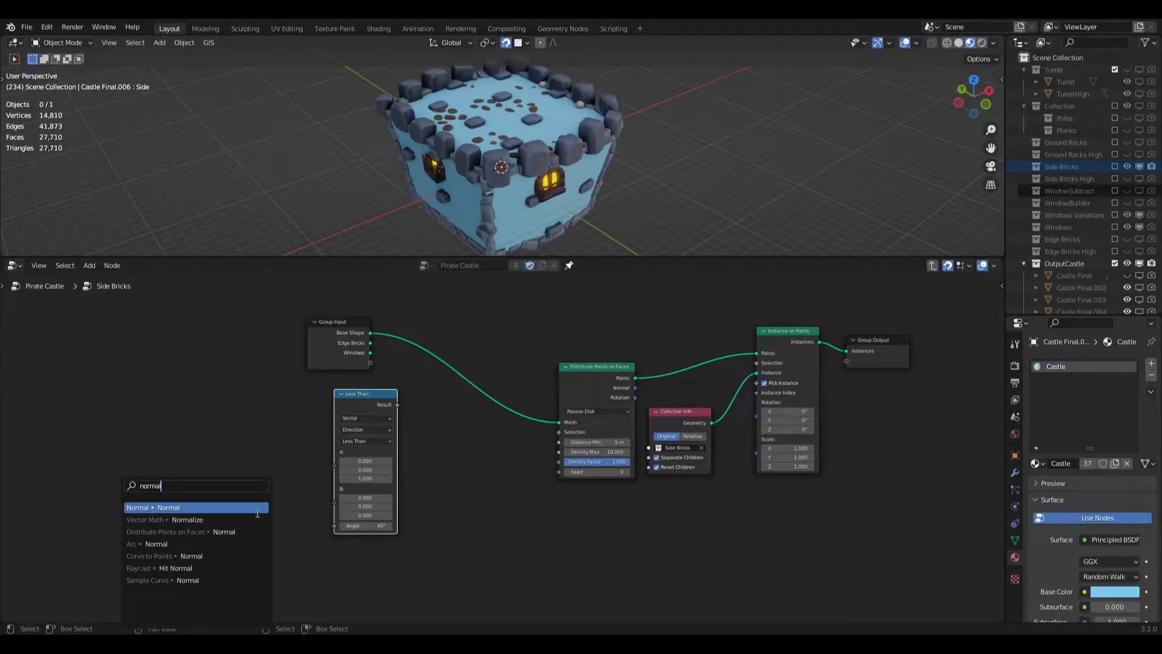
key(Return)
click(258, 514)
Duplicate the Less Than node below the original, connect Normal to its B input and set its A Z value to -1.
click(366, 409)
key(shift+d)
click(369, 559)
middle_drag(462, 542, 478, 472)
drag(277, 451, 351, 538)
click(381, 525)
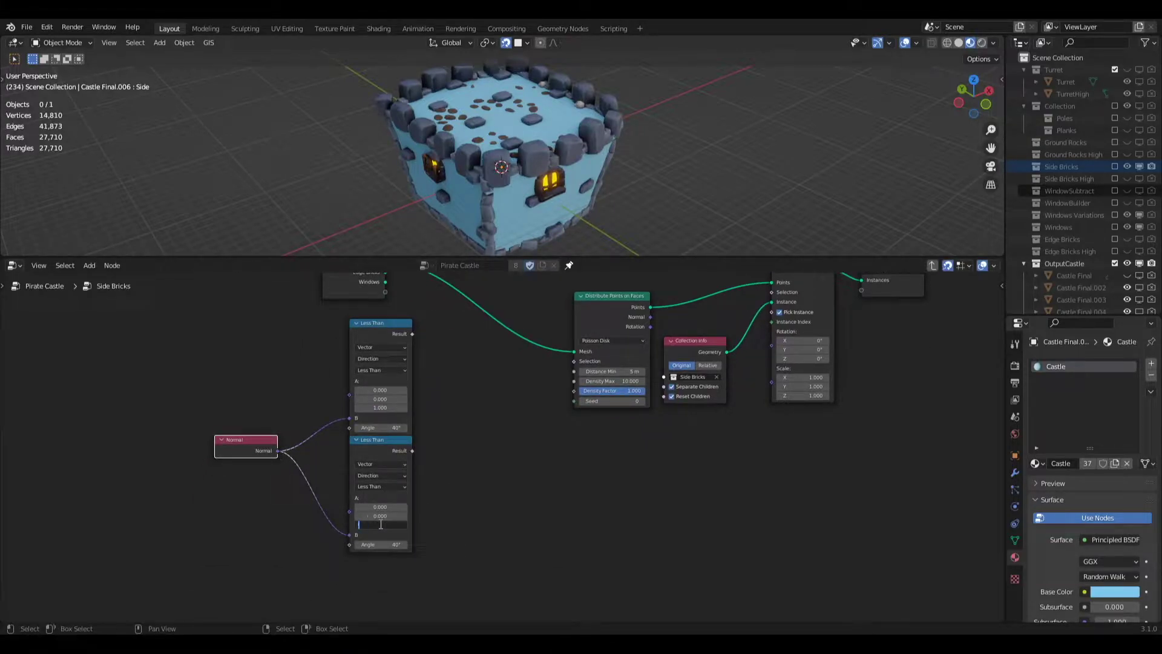
drag(376, 455, 375, 464)
middle_drag(462, 365, 430, 429)
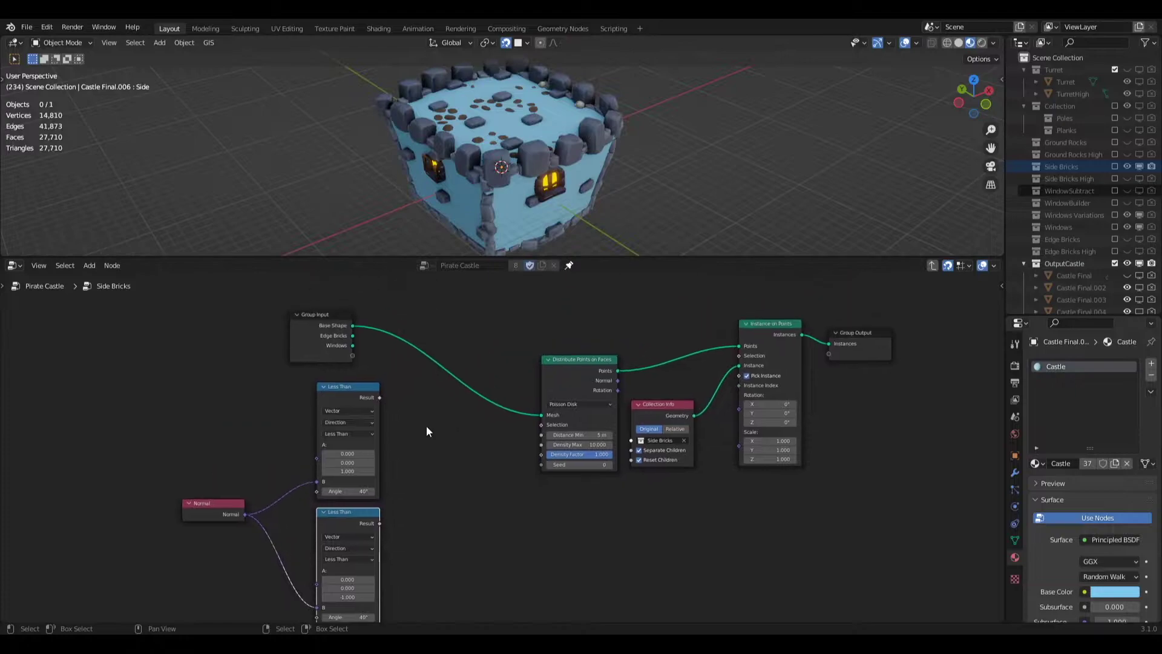
Combine the results of both Less Than nodes in a Boolean Math node set to Or.
drag(379, 397, 436, 448)
text(boolean ma)
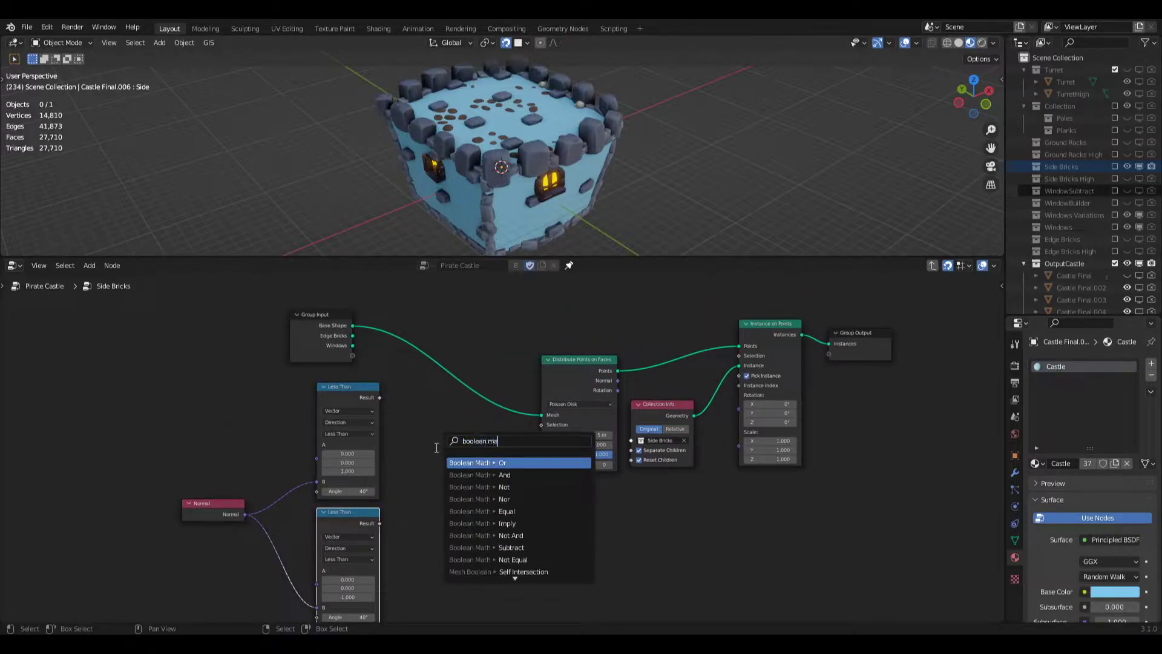
text(th)
key(Return)
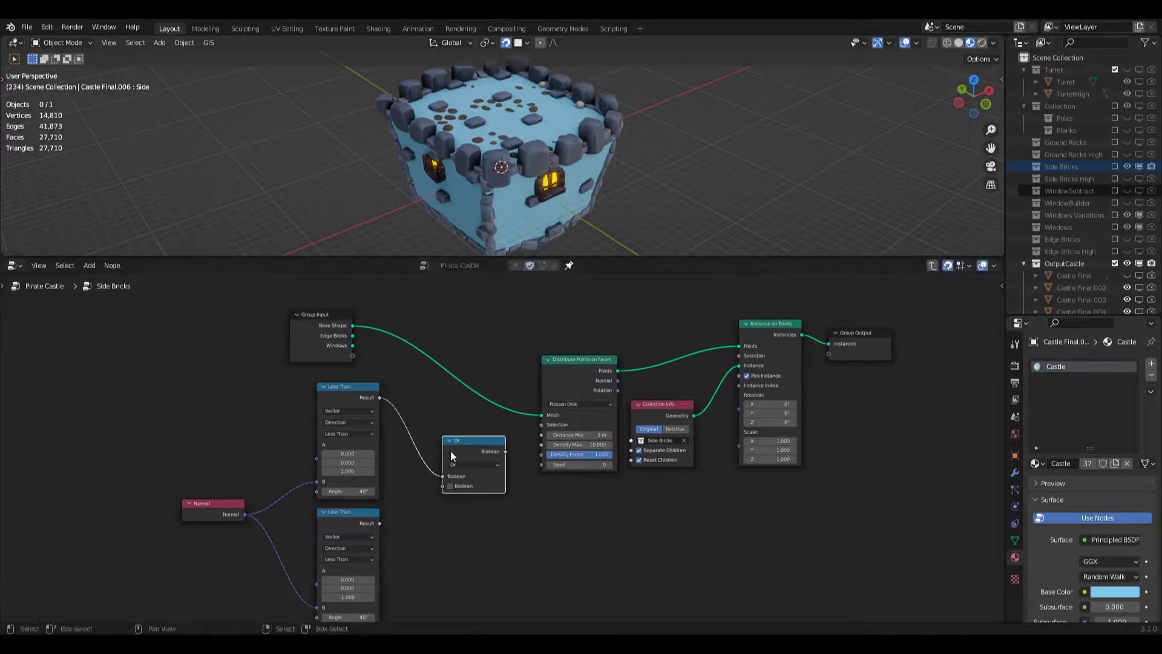
drag(376, 524, 378, 524)
Insert a Delete Geometry node set to Face before Distribute Points on Faces, using the Or result as its Selection.
middle_drag(554, 421, 438, 449)
drag(443, 294, 797, 465)
drag(655, 371, 816, 335)
key(shift+a)
text(delete geo)
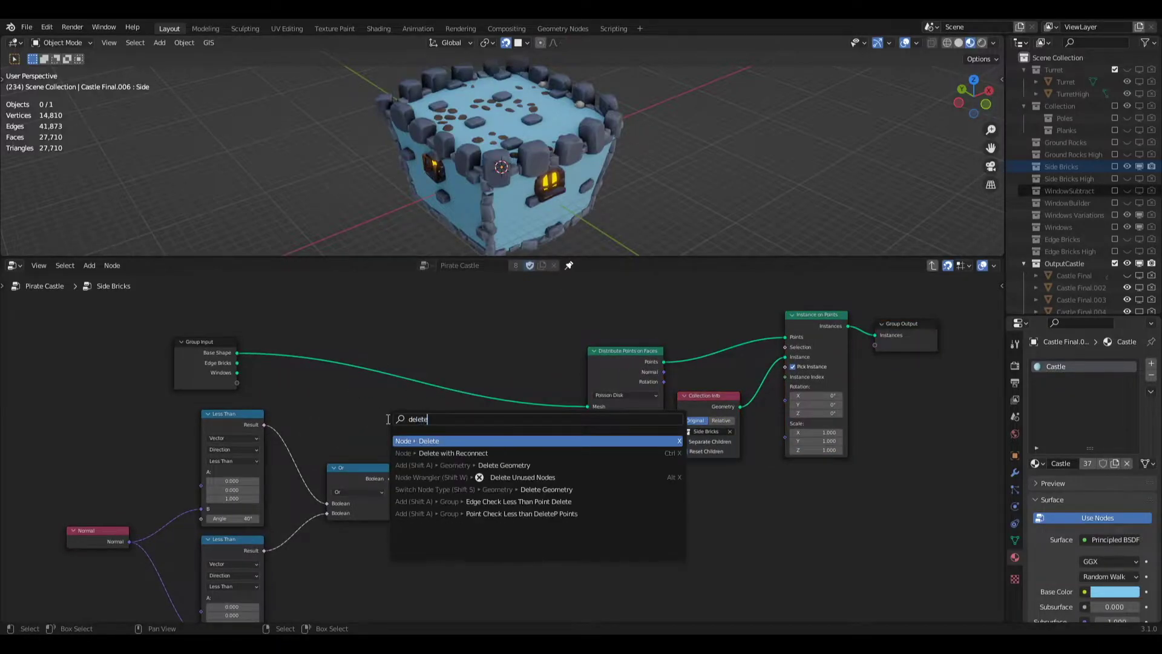
key(Return)
click(428, 375)
click(465, 402)
click(464, 433)
drag(428, 431, 434, 434)
Move the Instance on Points, Collection Info and Group Output nodes farther away from Distribute Points on Faces.
middle_drag(563, 140, 632, 172)
scroll(698, 405, down, 2)
middle_drag(698, 406, 467, 418)
drag(748, 316, 470, 464)
drag(467, 419, 636, 426)
scroll(536, 448, up, 3)
scroll(503, 445, down, 3)
middle_drag(483, 441, 508, 454)
Duplicate Distribute Points on Faces, set the copy's Distance Min to 0.8 m and feed its Mesh from Delete Geometry.
click(432, 397)
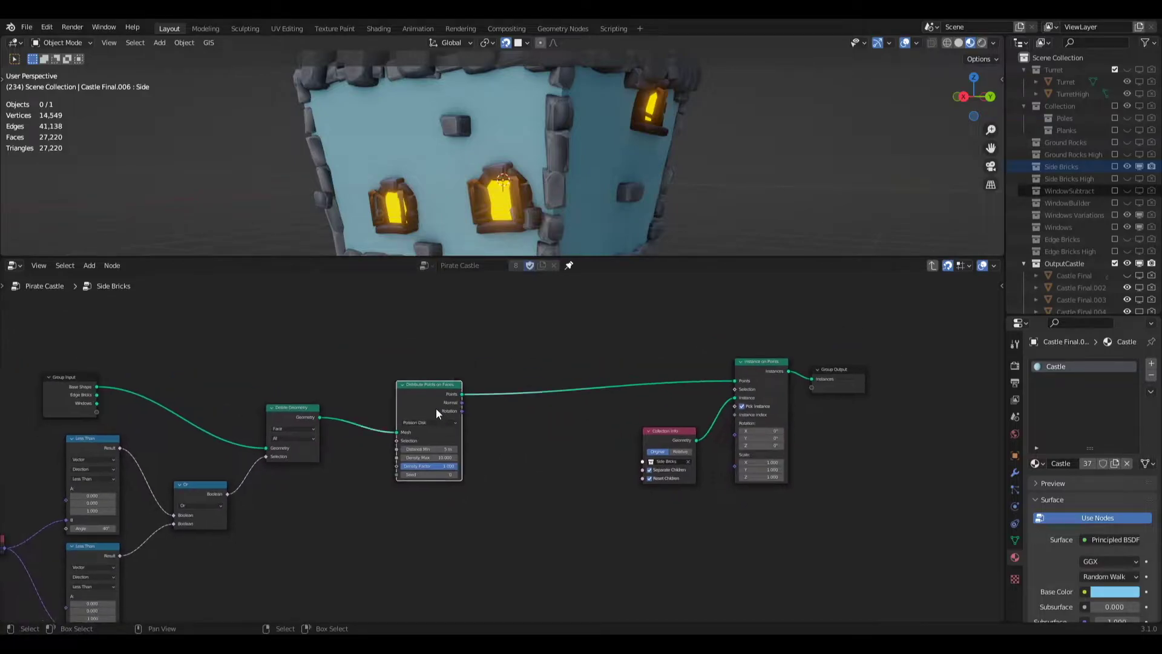
key(shift+d)
click(443, 564)
mouse_move(424, 391)
mouse_down()
mouse_move(406, 378)
mouse_move(422, 392)
mouse_up()
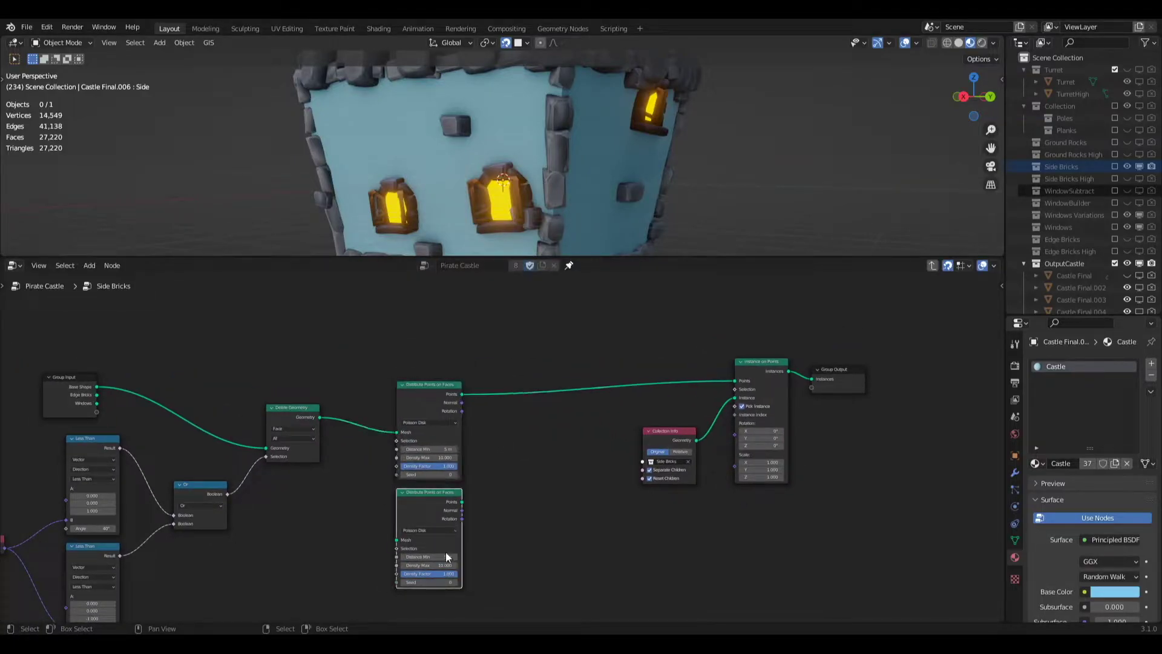
scroll(387, 451, up, 4)
middle_drag(386, 433, 418, 358)
drag(282, 331, 388, 499)
Add a Geometry Proximity node set to Points, with the first distribution's Points as its Target.
middle_drag(570, 388, 481, 426)
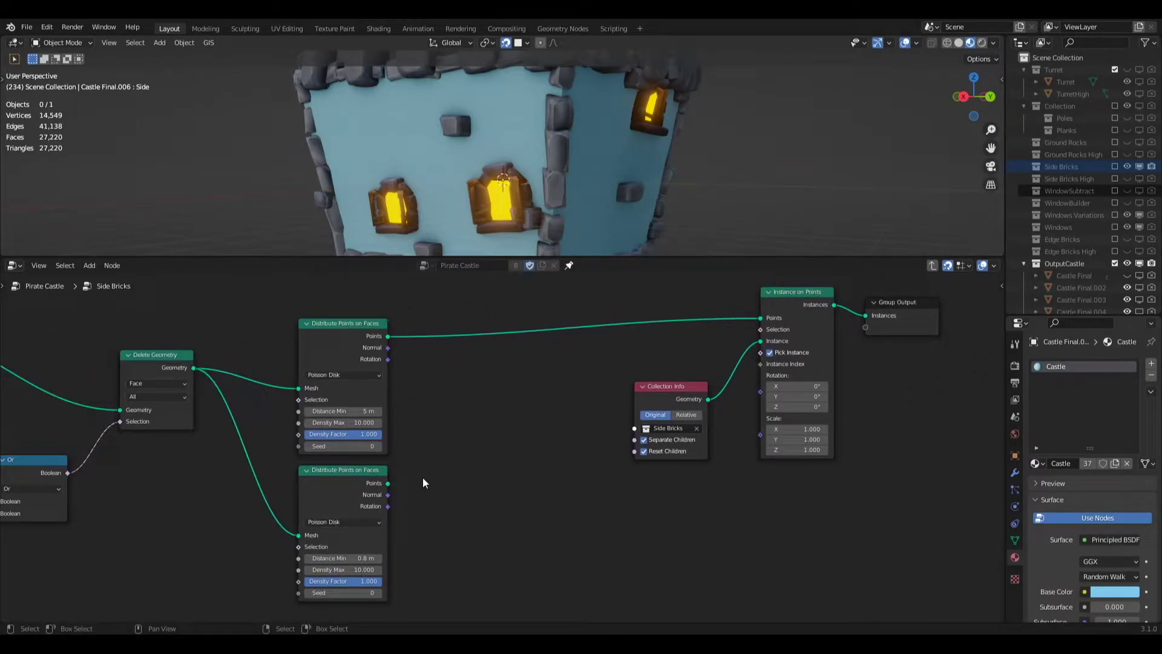
key(shift+a)
text(sprox)
key(Return)
click(503, 452)
drag(498, 427, 434, 385)
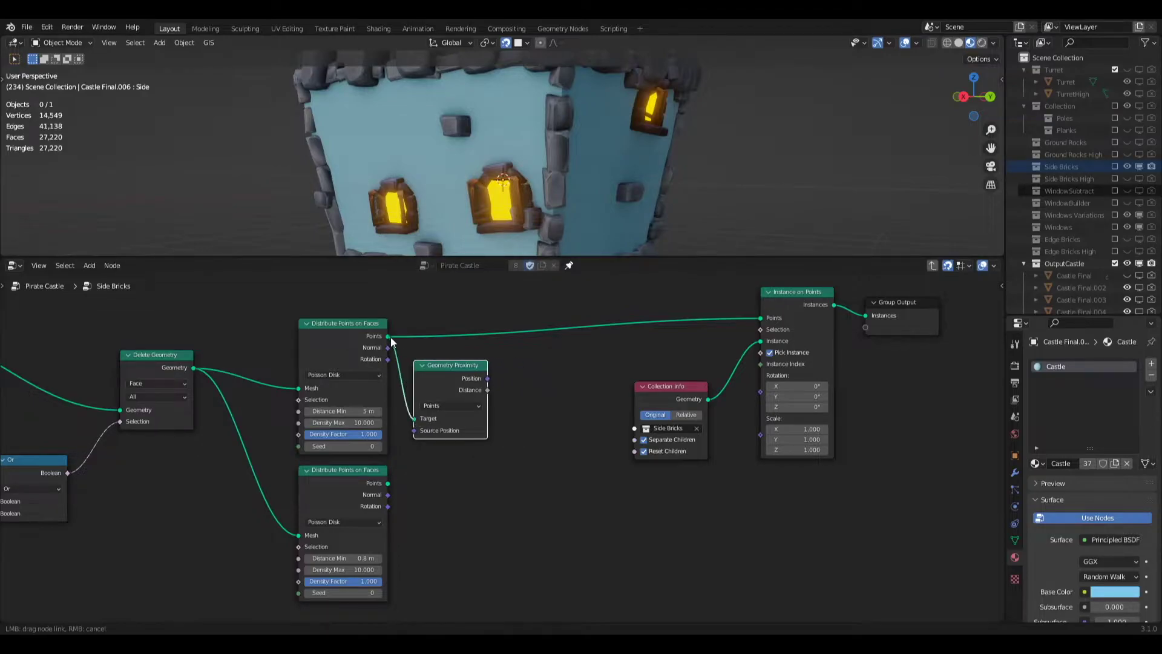
drag(391, 338, 392, 337)
Connect the proximity Distance to a new Compare node set to Greater Than, with B at 3.
middle_drag(690, 341, 554, 335)
drag(352, 384, 382, 429)
text(compare)
key(Down)
key(Down)
key(Down)
key(Down)
key(Down)
key(Down)
key(Return)
click(382, 428)
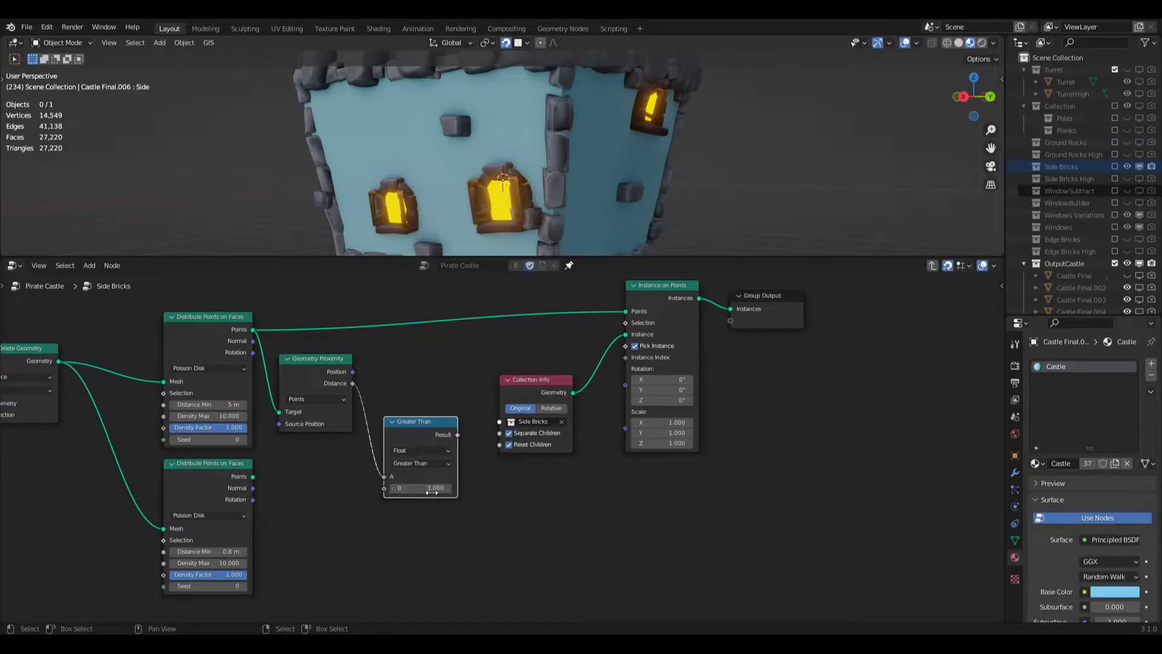
key(Return)
Insert a copy of Delete Geometry set to Point before Instance on Points, fed by the second distribution's Points and the Greater Than result.
middle_drag(52, 368, 143, 394)
click(143, 394)
key(shift+d)
click(639, 340)
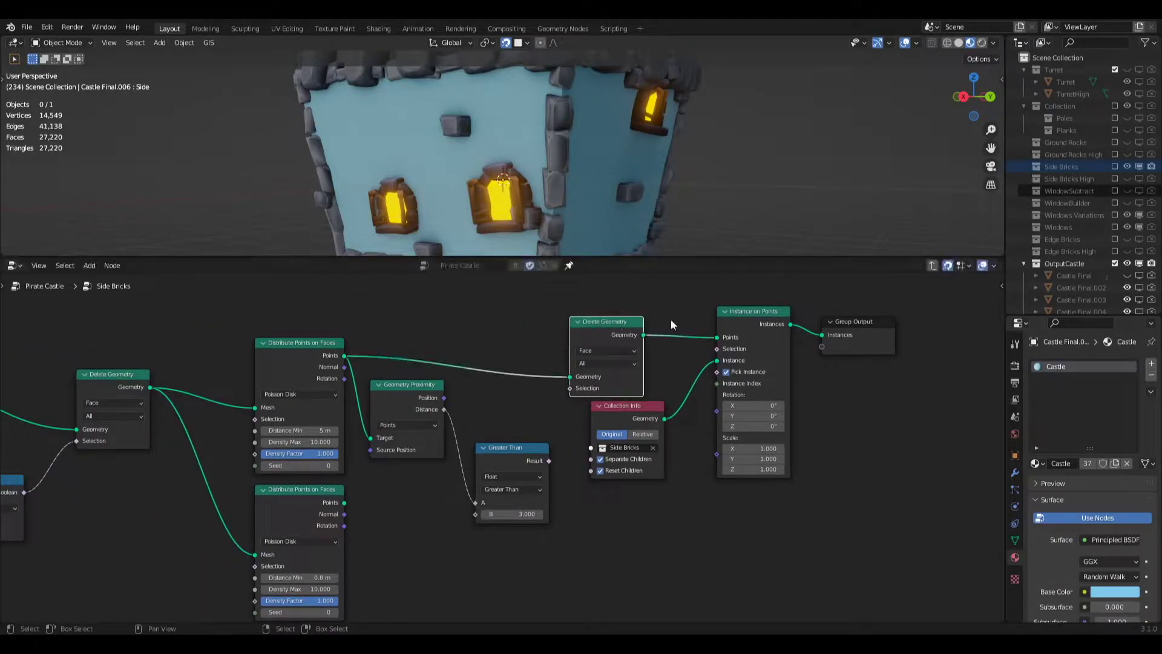
drag(344, 502, 569, 376)
drag(549, 461, 565, 393)
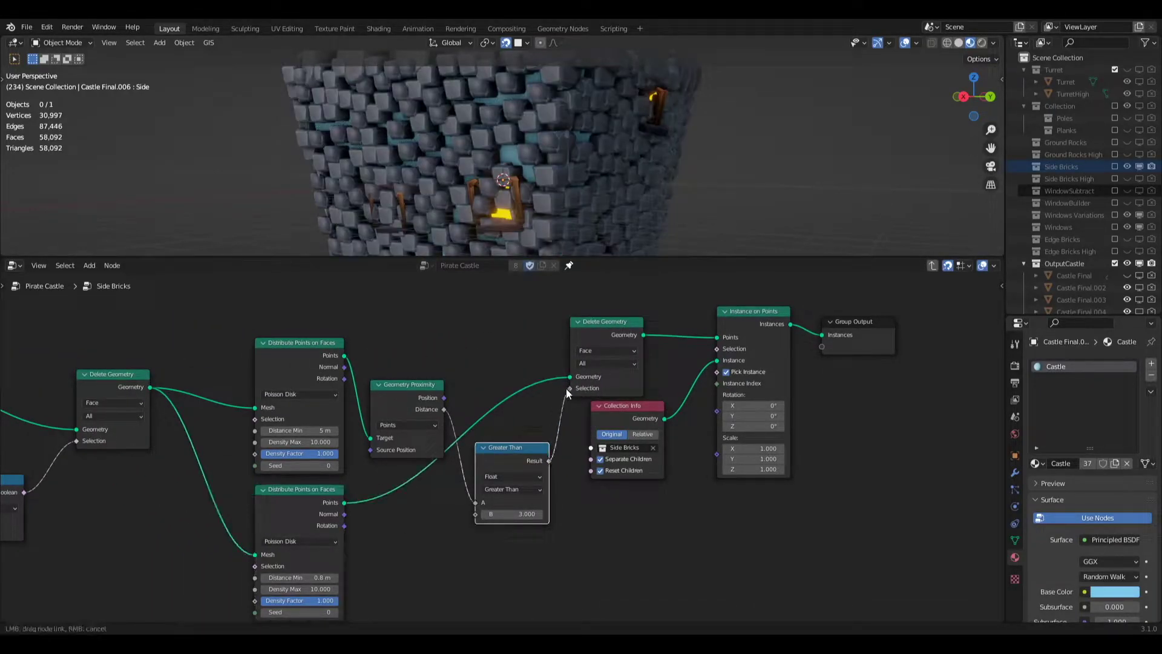
drag(647, 419, 657, 460)
click(610, 365)
Set the first Distribute Points on Faces node's Distance Min to 12 m.
drag(412, 385, 413, 374)
click(307, 431)
text(12)
key(Return)
Connect the second distribution's Rotation output to the Rotation input of Instance on Points.
drag(589, 256, 571, 346)
middle_drag(720, 263, 750, 261)
middle_drag(410, 524, 316, 478)
drag(250, 524, 622, 410)
Move Instance on Points, Group Output and Collection Info to free space after Delete Geometry, and collapse the Collection Info node.
middle_drag(535, 293, 583, 216)
scroll(703, 466, down, 2)
middle_drag(704, 466, 727, 521)
scroll(726, 519, up, 2)
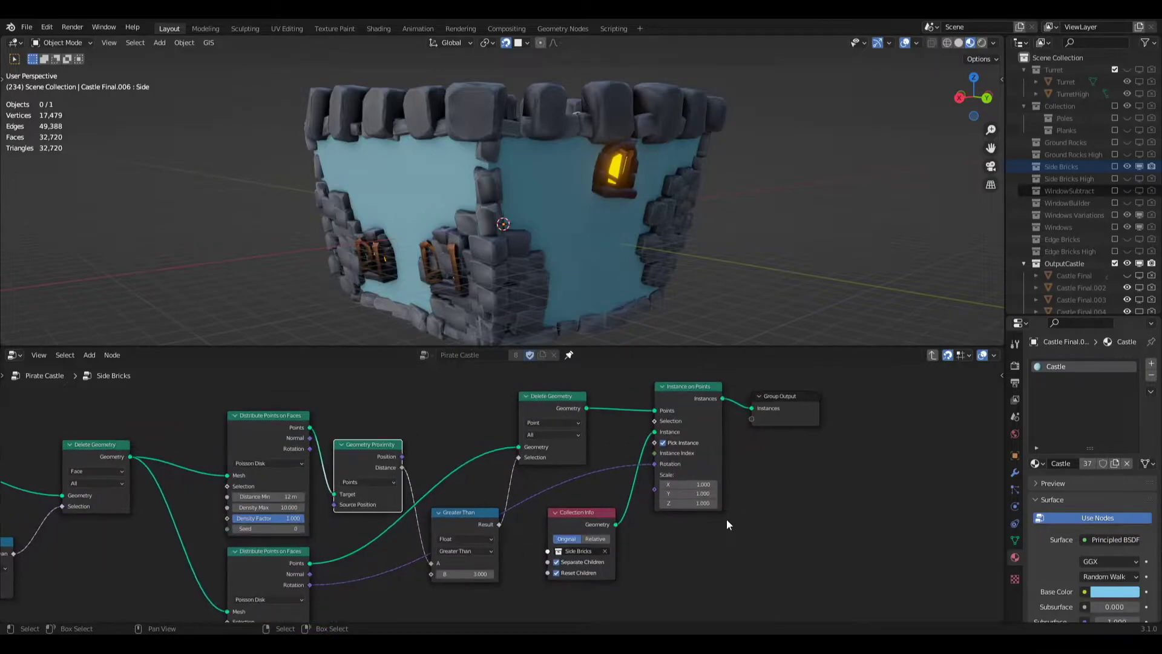
scroll(760, 463, down, 3)
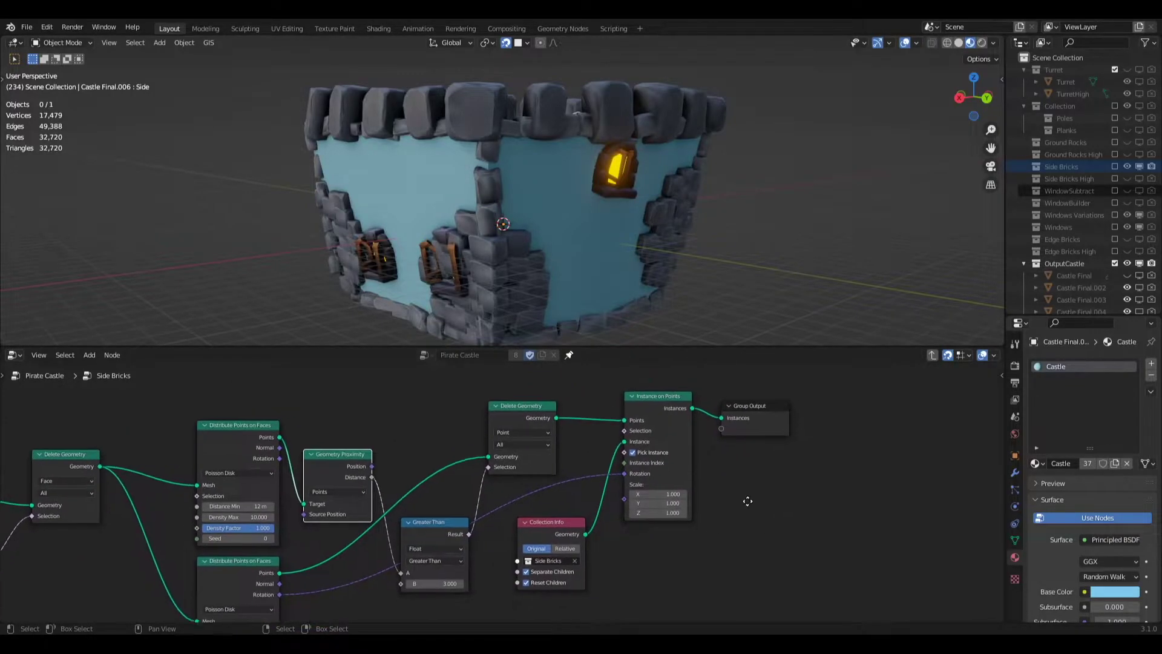
drag(812, 393, 662, 506)
drag(670, 437, 794, 437)
drag(577, 505, 689, 512)
drag(690, 512, 679, 437)
click(606, 430)
Insert a Set Position node between the second Delete Geometry node and Instance on Points.
click(671, 498)
key(F3)
text(set pos)
key(Return)
click(613, 396)
middle_drag(667, 393, 617, 500)
drag(602, 502, 640, 444)
Drive Set Position's Offset with a Vector Math node set to Scale, using the second distribution's Normal as its Vector.
scroll(623, 539, down, 1)
middle_drag(641, 568, 664, 472)
drag(622, 392, 547, 580)
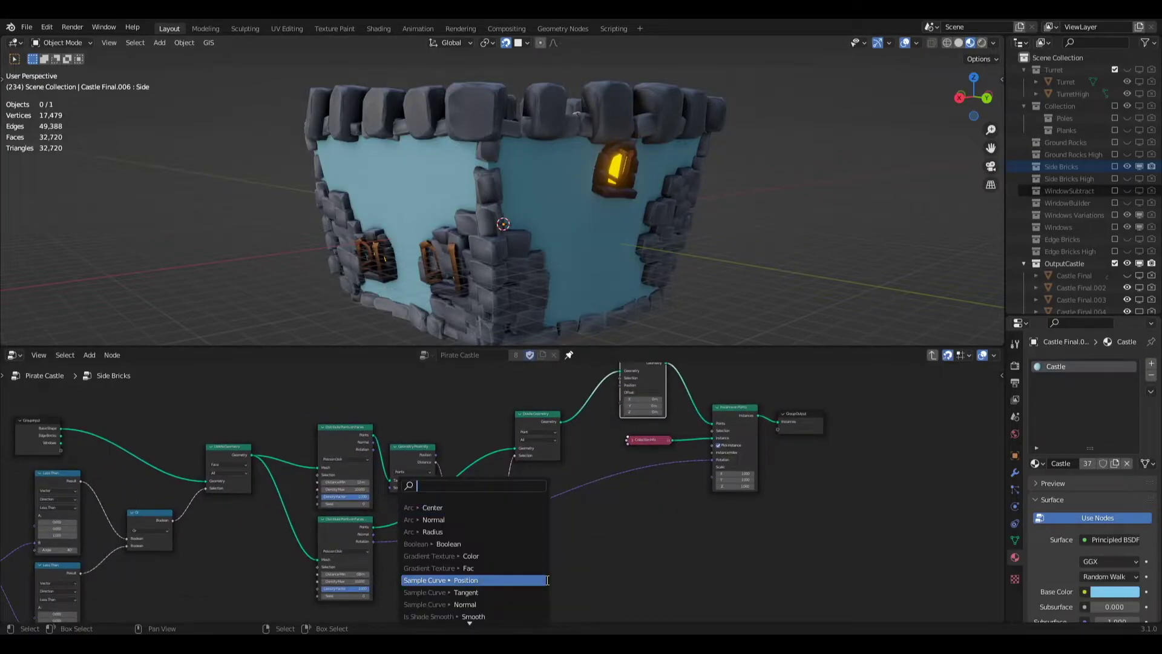
text(scale)
key(Return)
click(563, 545)
scroll(574, 544, up, 2)
middle_drag(574, 544, 604, 475)
scroll(654, 199, up, 4)
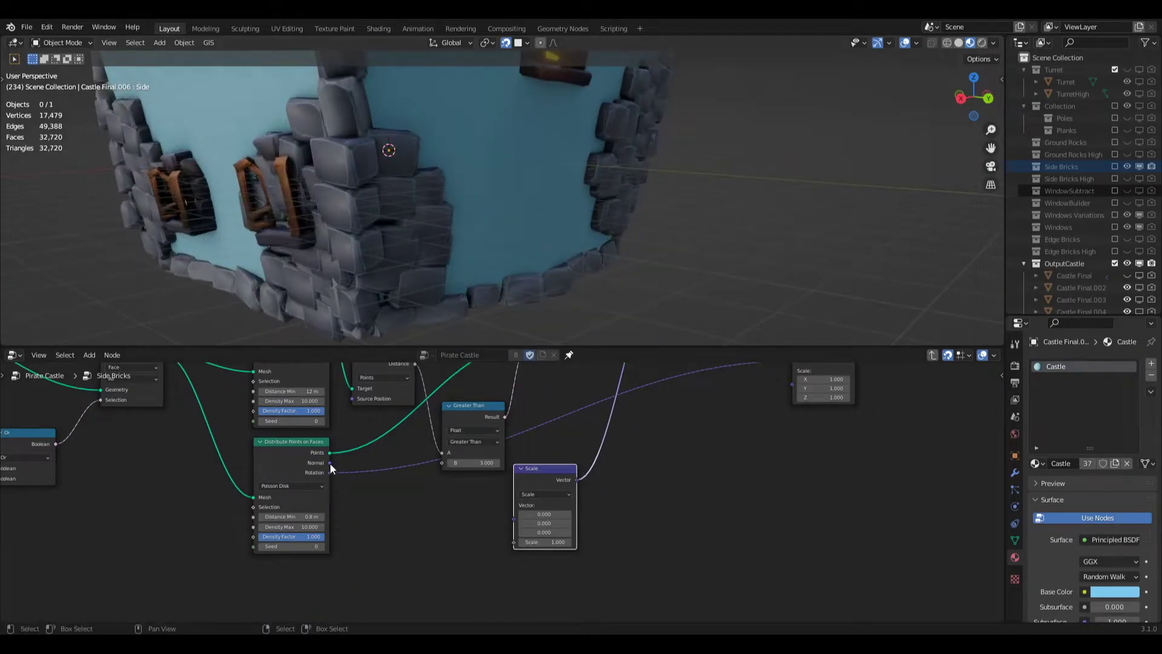
drag(516, 519, 517, 519)
Set the Scale value of the vector Scale node to -0.3.
alt+drag(639, 280, 663, 283)
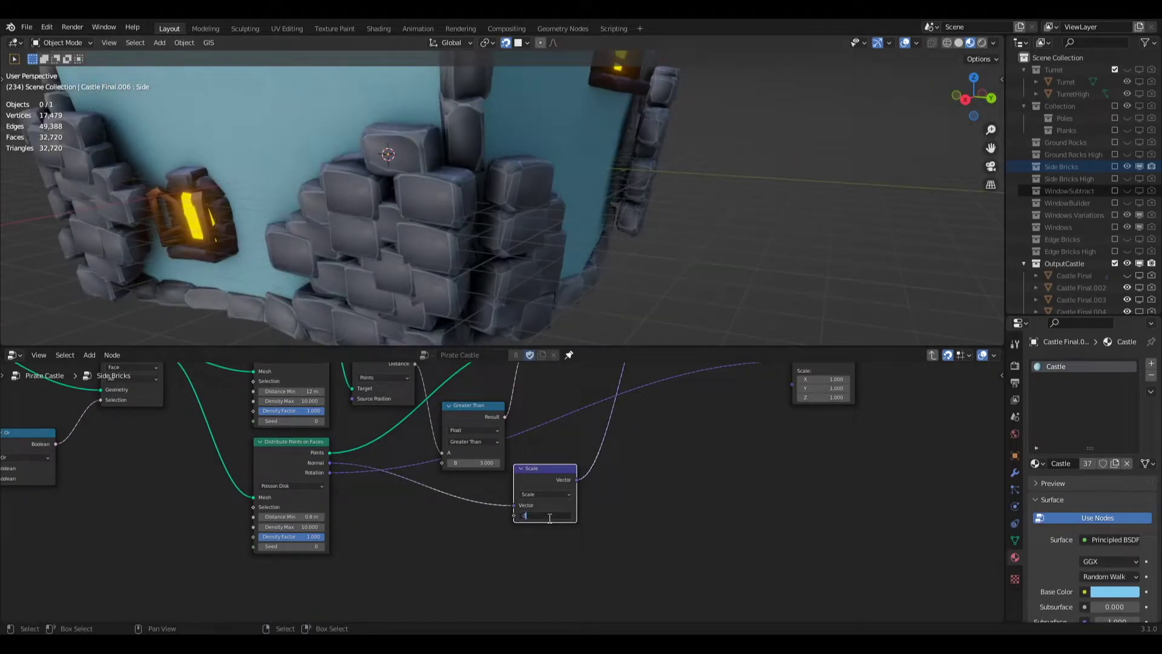
key(Return)
double_click(550, 518)
text(.3)
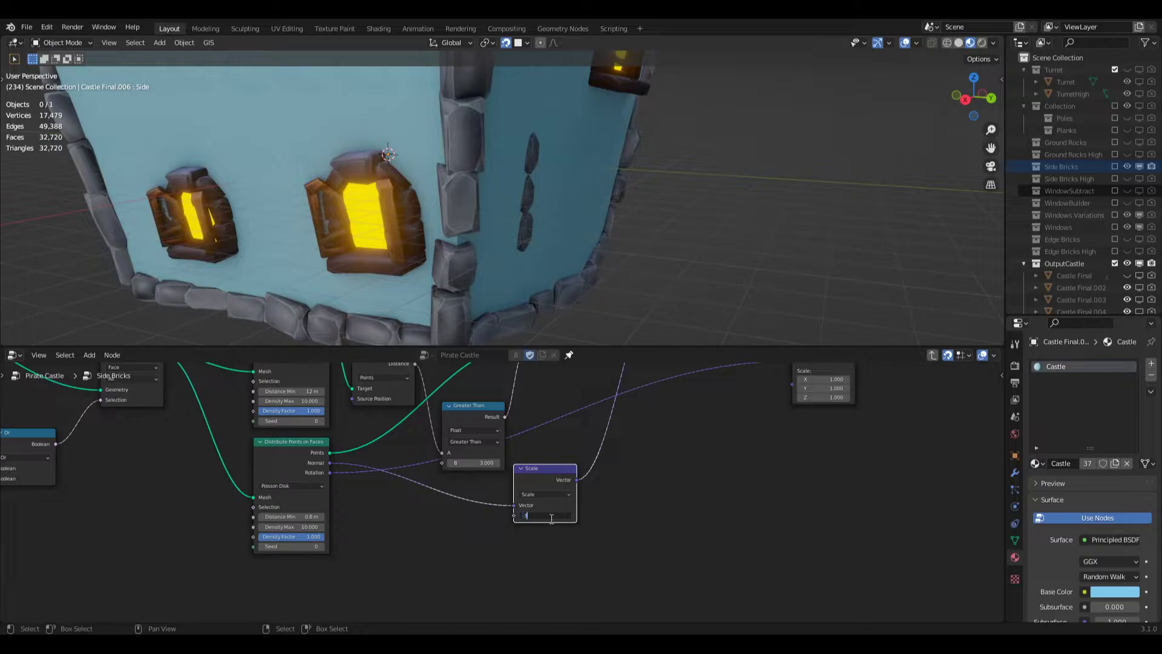
key(Return)
Tidy the node layout by moving the proximity, Greater Than, Delete Geometry and Scale nodes closer together.
alt+drag(501, 201, 694, 447)
scroll(693, 327, down, 2)
alt+drag(694, 296, 468, 254)
middle_drag(467, 253, 623, 307)
drag(658, 446, 658, 277)
middle_drag(656, 368, 612, 436)
scroll(502, 387, down, 1)
middle_drag(513, 367, 504, 434)
drag(356, 439, 443, 519)
drag(427, 518, 396, 388)
drag(490, 427, 475, 374)
drag(479, 576, 473, 454)
middle_drag(603, 547, 574, 459)
Add the Random Rotation node group beneath the Scale node.
click(521, 469)
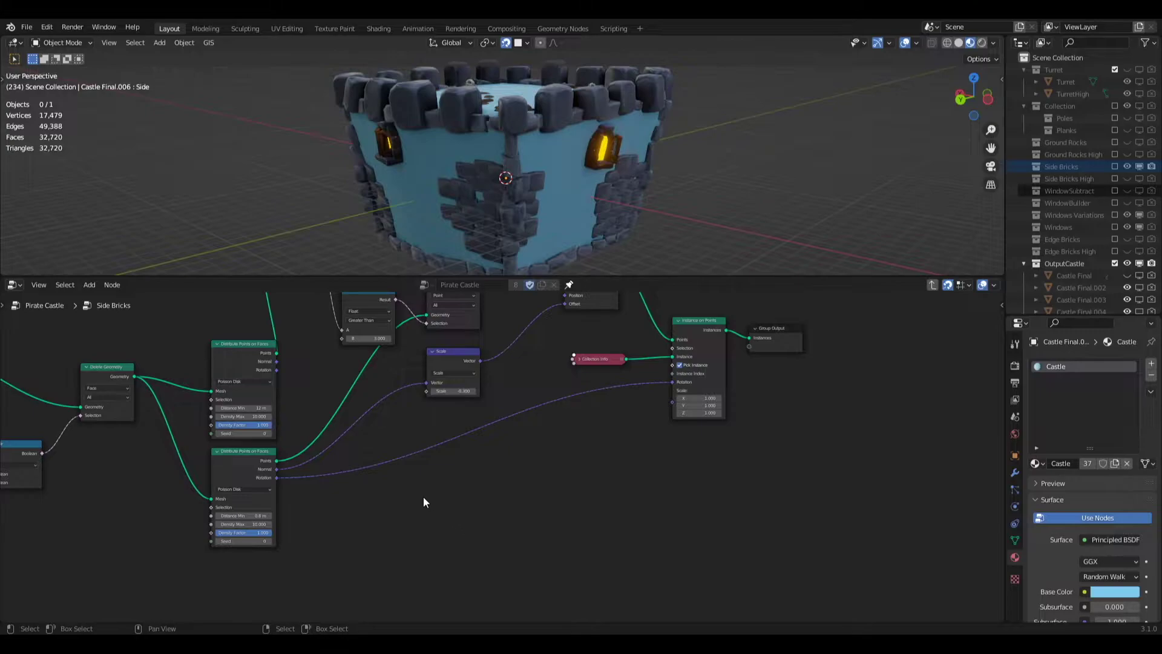
scroll(432, 501, up, 3)
key(F3)
text(random r)
key(Return)
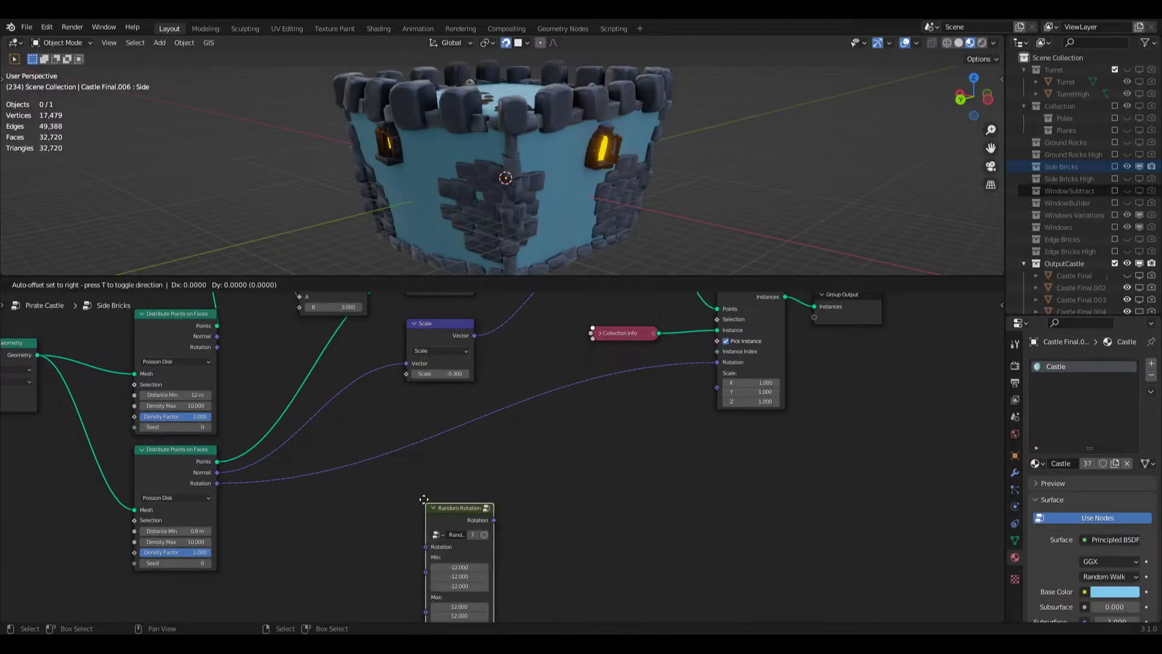
click(491, 441)
Examine the nodes inside the Random Rotation group and return to the Side Bricks group.
scroll(502, 457, up, 4)
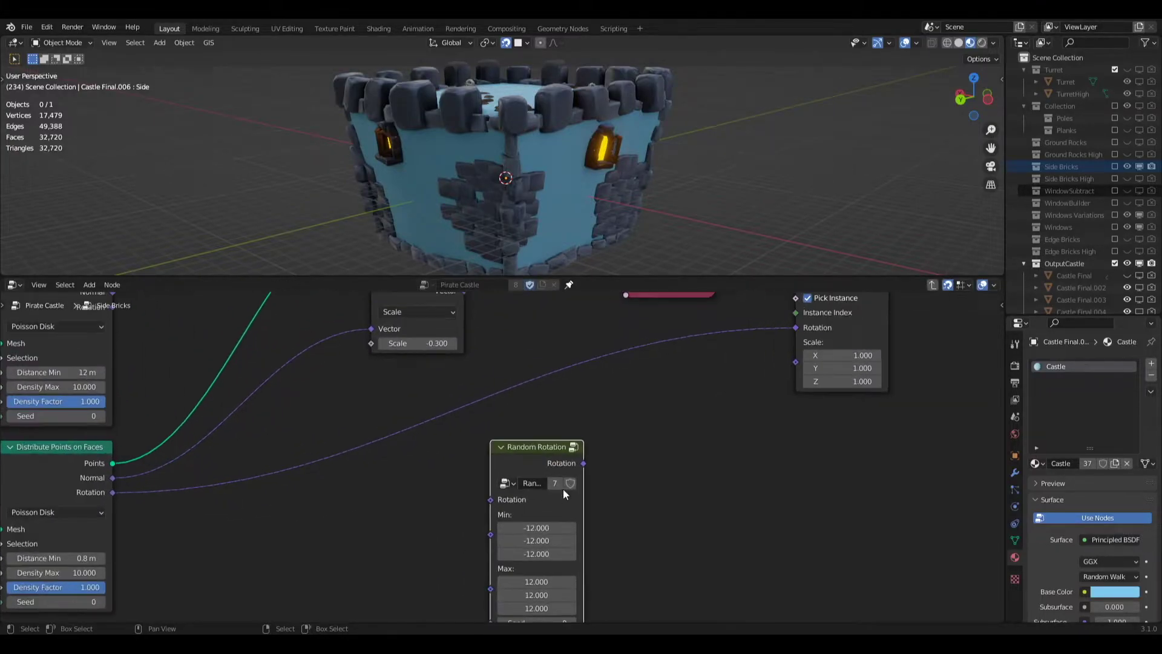
click(572, 445)
middle_drag(351, 480, 413, 442)
scroll(478, 444, down, 1)
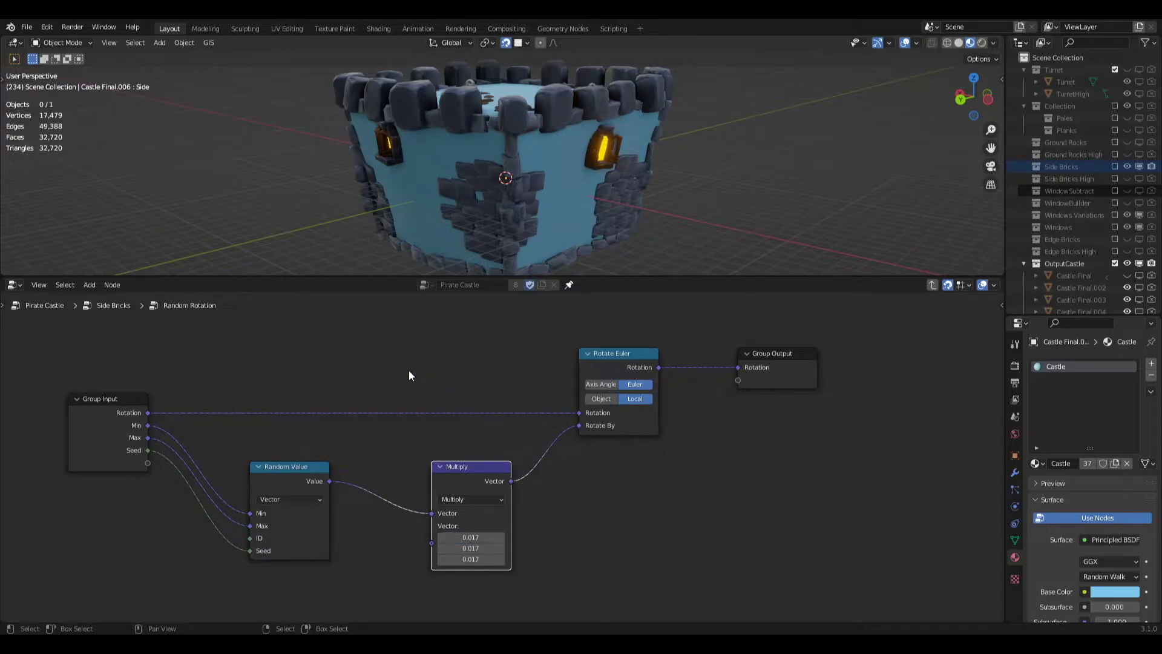
key(Tab)
Route the second distribution's Rotation through Random Rotation into the Rotation input of Instance on Points.
middle_drag(485, 485, 557, 453)
scroll(499, 465, down, 3)
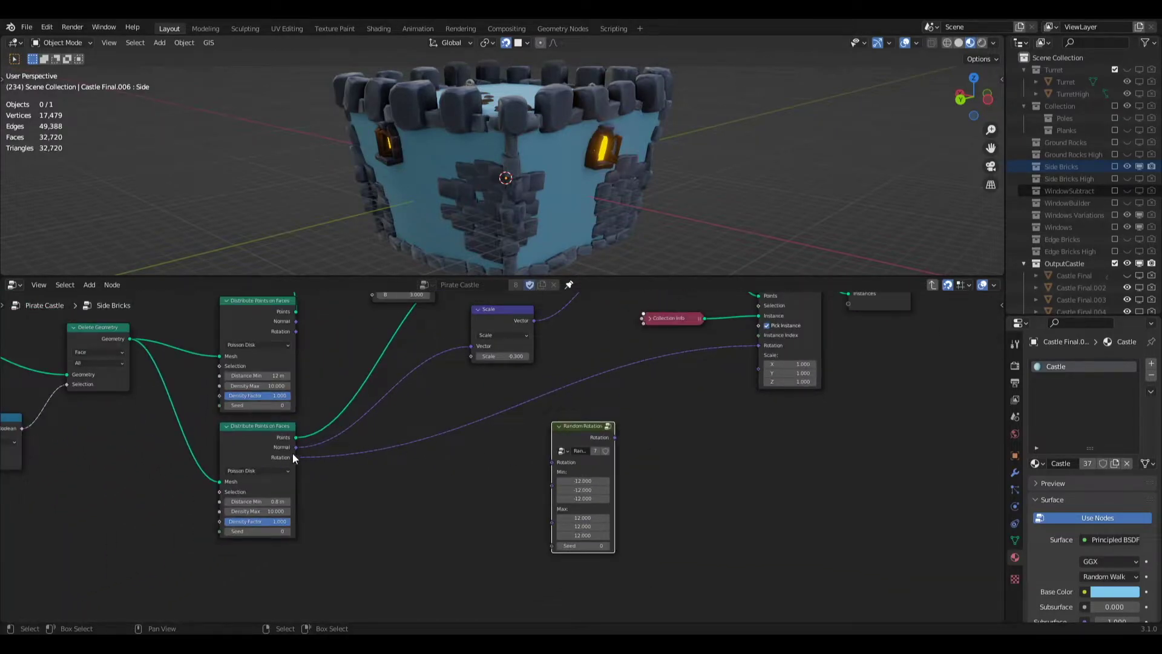
drag(297, 457, 554, 470)
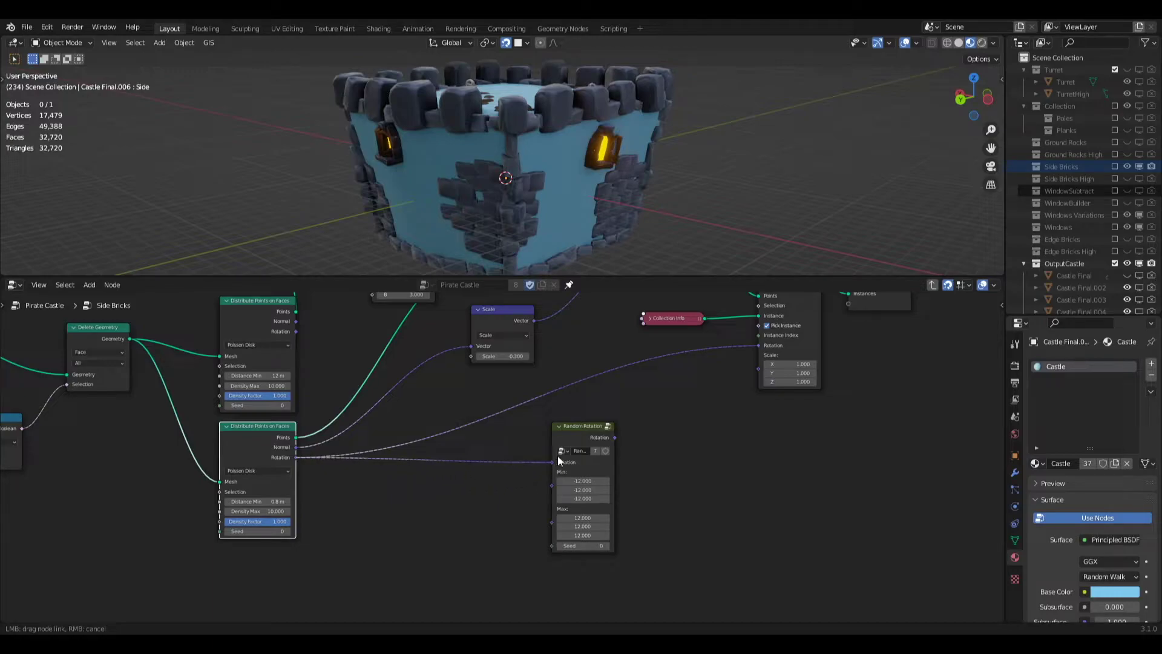
drag(615, 437, 759, 345)
drag(578, 423, 506, 395)
Add a Random Value node beneath Instance on Points and set its data type to Vector.
drag(622, 275, 622, 322)
scroll(618, 250, up, 3)
middle_drag(690, 160, 593, 121)
click(666, 465)
key(F3)
text(random valu)
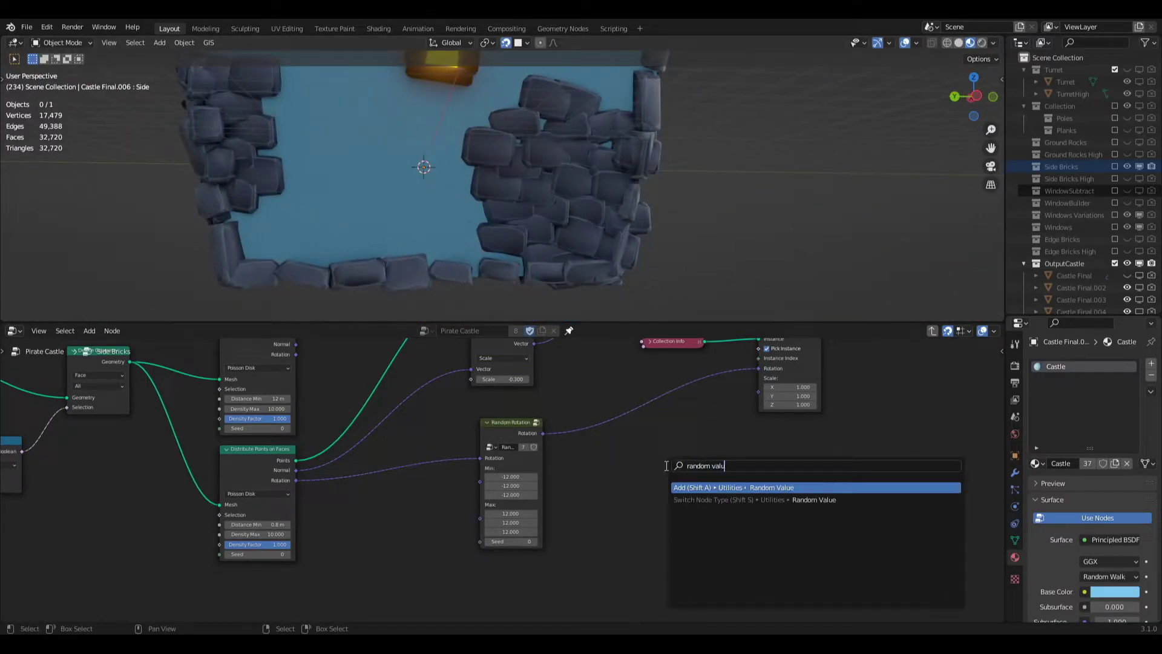
key(Return)
click(623, 449)
click(655, 475)
Set the random vector's minimum to 0.9 and maximum to 1.3 on all axes and feed it into Instance on Points' Scale.
click(660, 498)
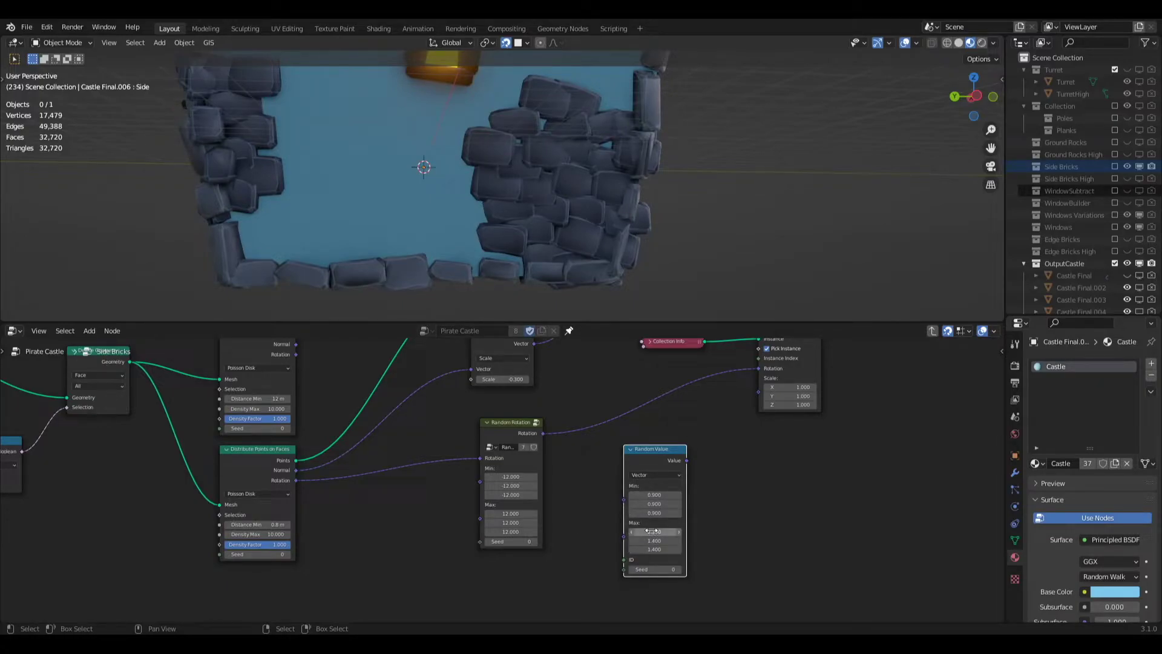
drag(753, 411, 755, 395)
middle_drag(659, 254, 623, 182)
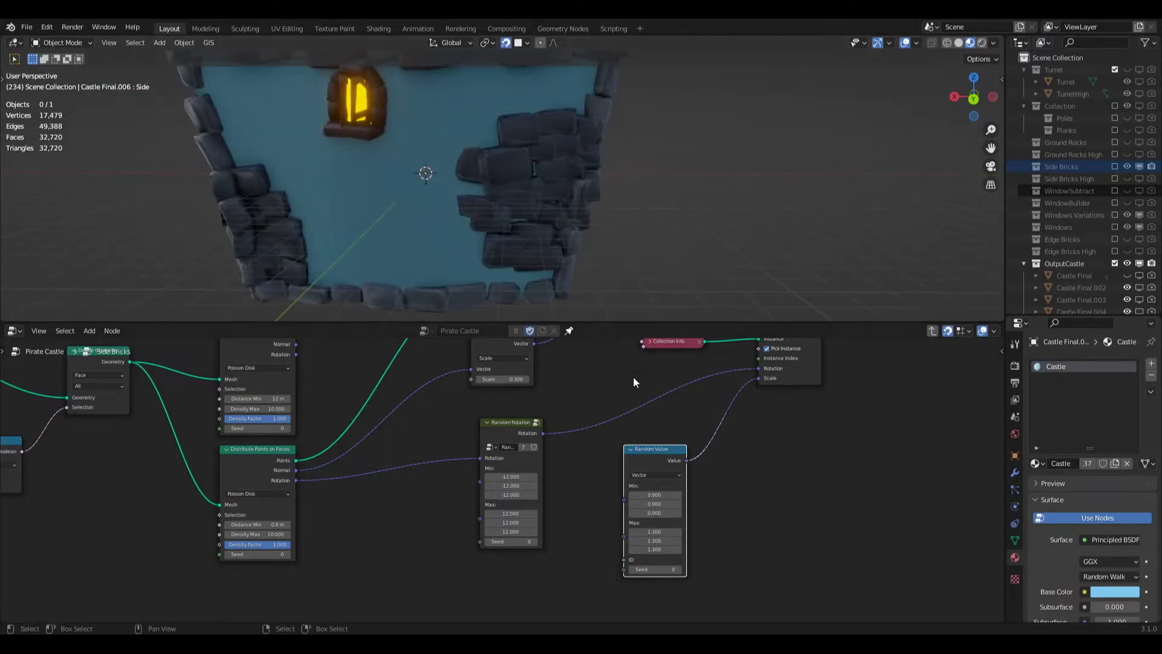
Adjust the Greater Than threshold that controls how far bricks spread around the cluster points.
scroll(629, 381, down, 3)
middle_drag(562, 348, 607, 462)
scroll(599, 436, up, 2)
middle_drag(449, 389, 526, 428)
middle_drag(599, 236, 670, 185)
middle_drag(589, 489, 597, 415)
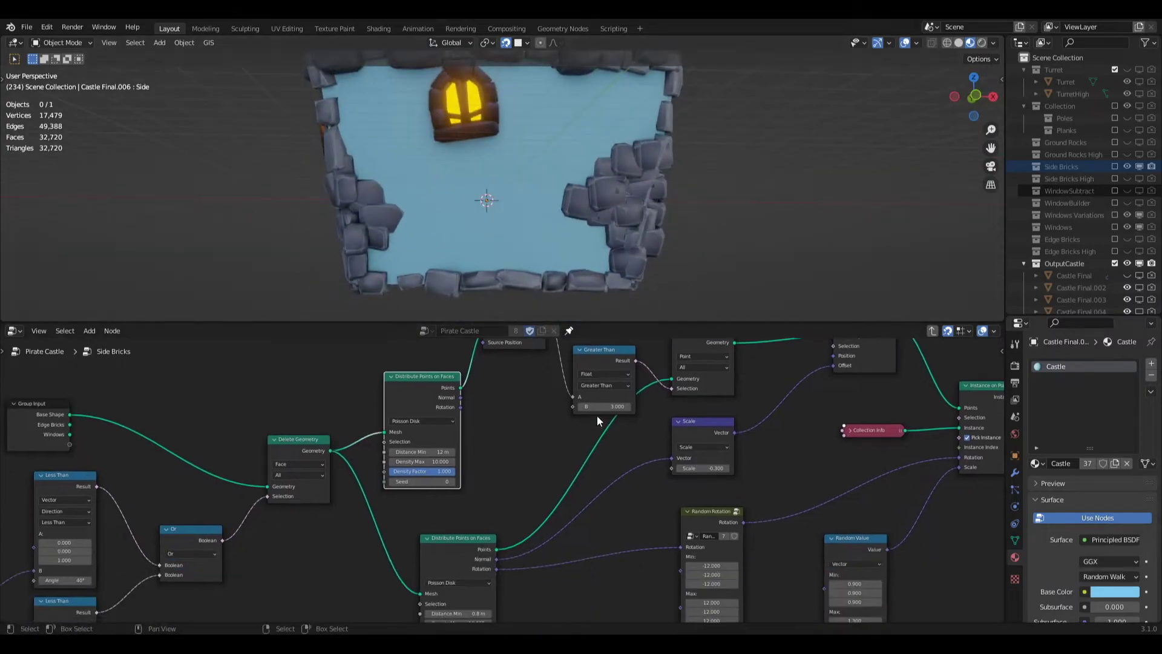
drag(598, 407, 626, 408)
middle_drag(587, 197, 676, 195)
scroll(811, 435, down, 4)
Make room before the downstream nodes and delete the Greater Than node.
middle_drag(814, 436, 590, 466)
scroll(639, 444, up, 4)
scroll(744, 478, down, 8)
middle_drag(832, 489, 678, 448)
drag(707, 547, 584, 435)
scroll(554, 466, up, 14)
middle_drag(571, 442, 465, 492)
scroll(465, 492, down, 4)
click(395, 459)
middle_drag(354, 414, 412, 456)
key(x)
Add a Map Range node fed by Geometry Proximity's Distance, with From Min 2 and From Max 5.
drag(322, 390, 446, 483)
text(map range)
key(Return)
click(427, 464)
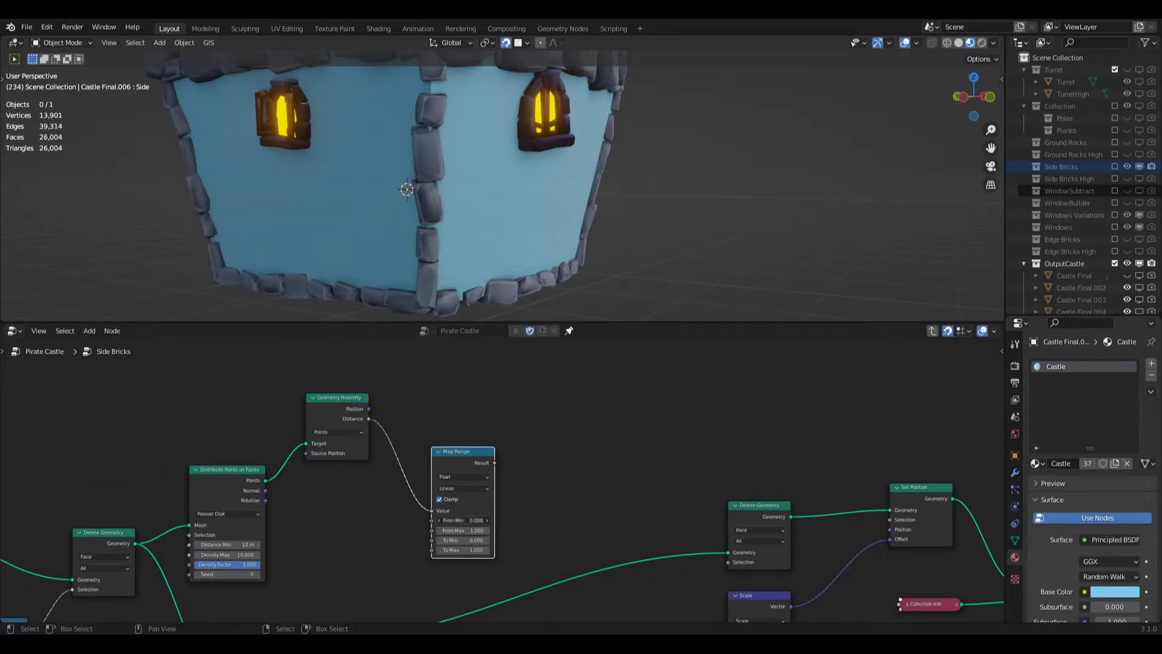
middle_drag(622, 495, 591, 474)
Add a Boolean Random Value node, drive its Probability with the Map Range result and connect it to Delete Geometry's Selection.
key(F3)
text(random va)
key(Return)
click(535, 449)
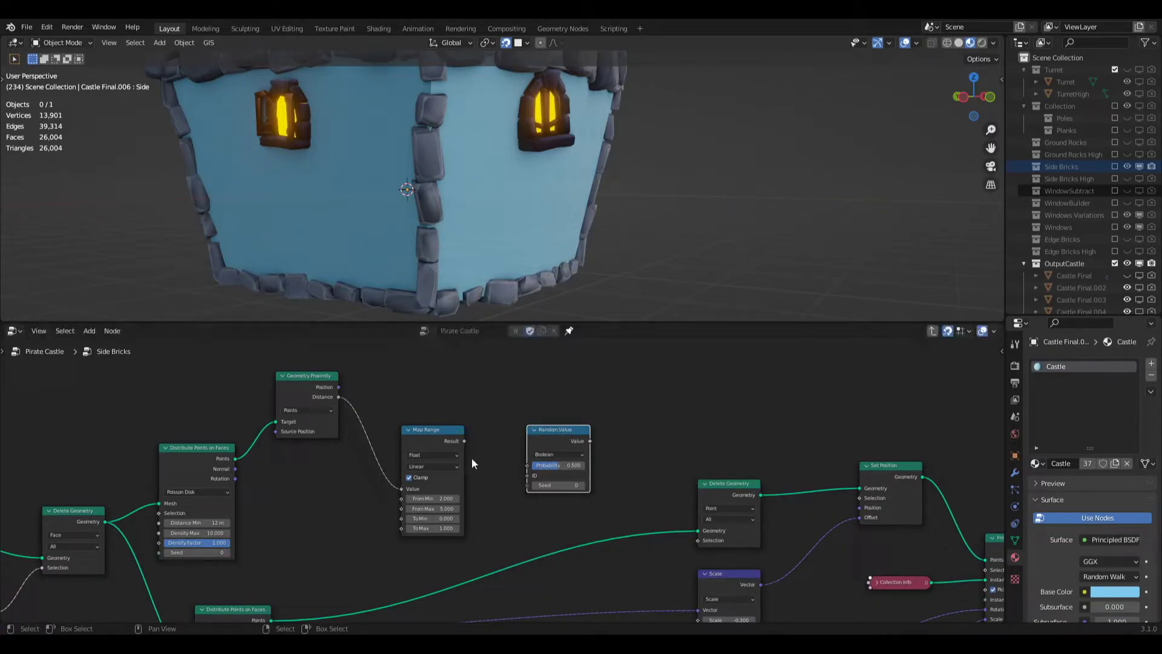
drag(528, 470, 528, 469)
middle_drag(536, 473, 520, 458)
drag(572, 426, 680, 526)
Set the Map Range node's From Min to 0.5 and From Max to 3.
middle_drag(510, 249, 437, 250)
scroll(475, 500, up, 4)
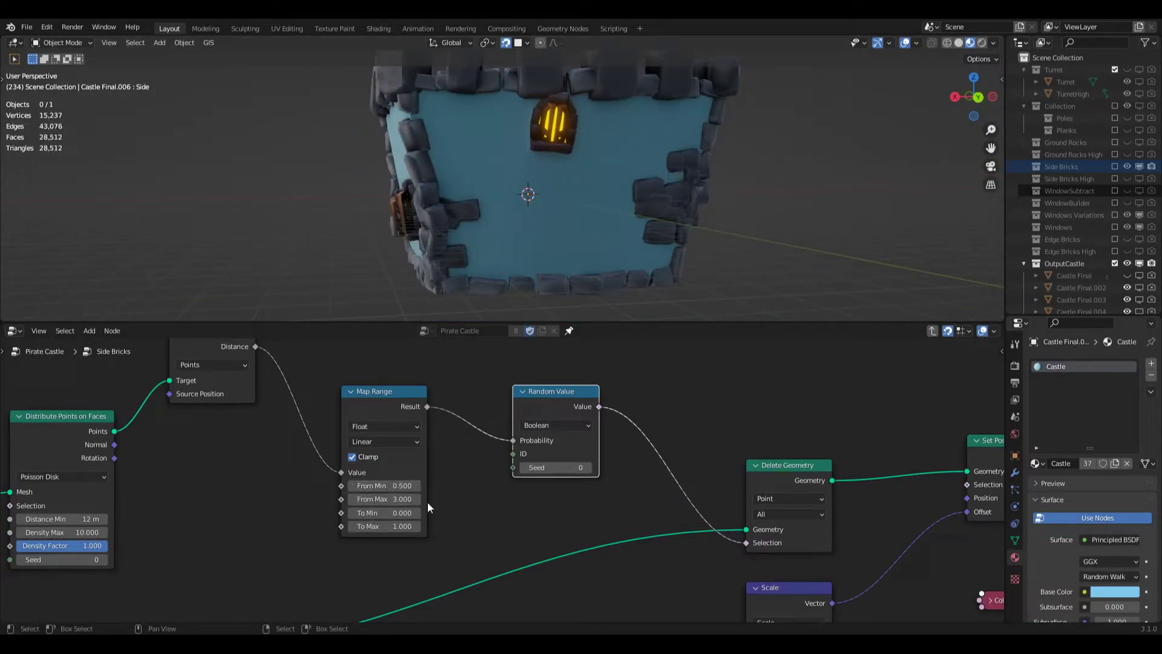
middle_drag(524, 280, 708, 288)
scroll(707, 437, down, 8)
Move the vector Random Value node up beneath the Collection Info node.
middle_drag(685, 526, 368, 470)
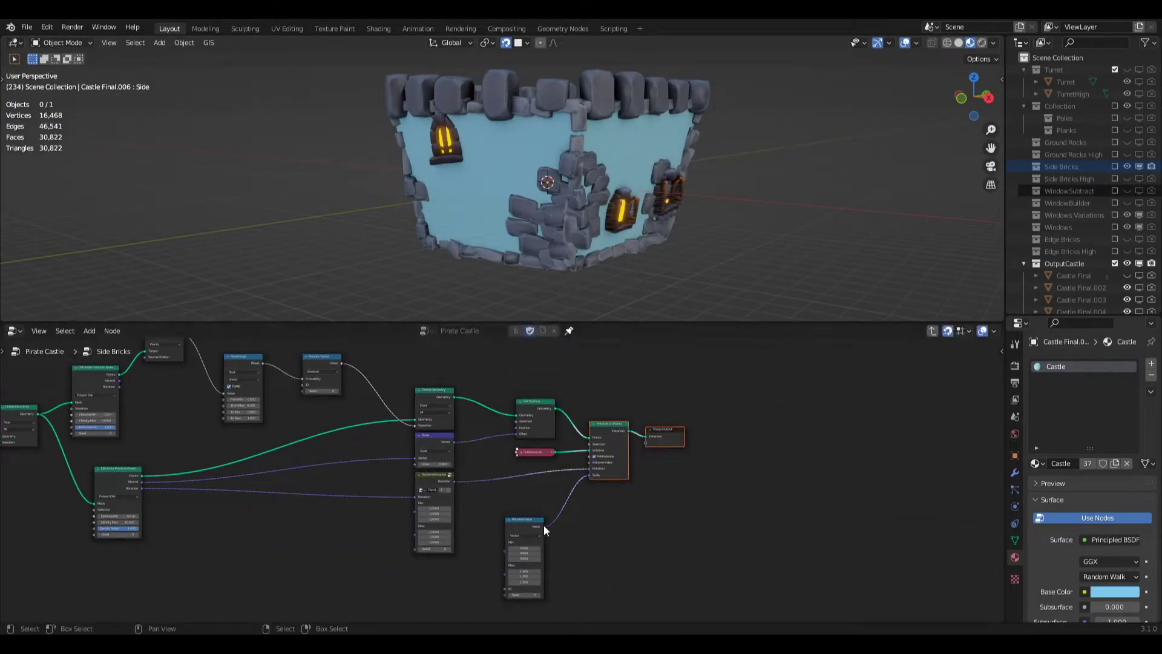
drag(536, 521, 547, 492)
click(605, 387)
drag(658, 322, 660, 418)
scroll(732, 185, up, 4)
scroll(733, 185, down, 4)
middle_drag(733, 188, 657, 215)
drag(735, 419, 734, 317)
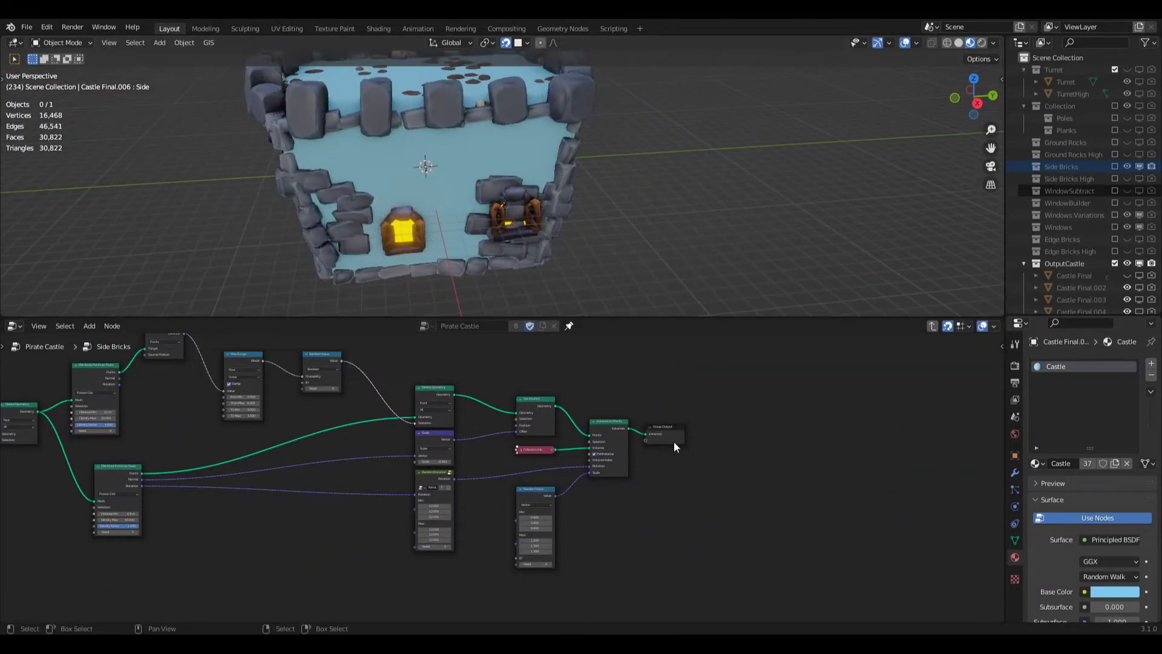
Spread the Random Rotation and vector Random Value nodes apart to make room between them.
middle_drag(665, 451, 693, 414)
scroll(463, 430, up, 4)
drag(581, 506, 636, 521)
drag(463, 437, 341, 451)
drag(366, 461, 445, 484)
Insert the RandomOffsetRotation node group on the link between Random Rotation and Instance on Points.
key(shift+a)
mouse_move(402, 500)
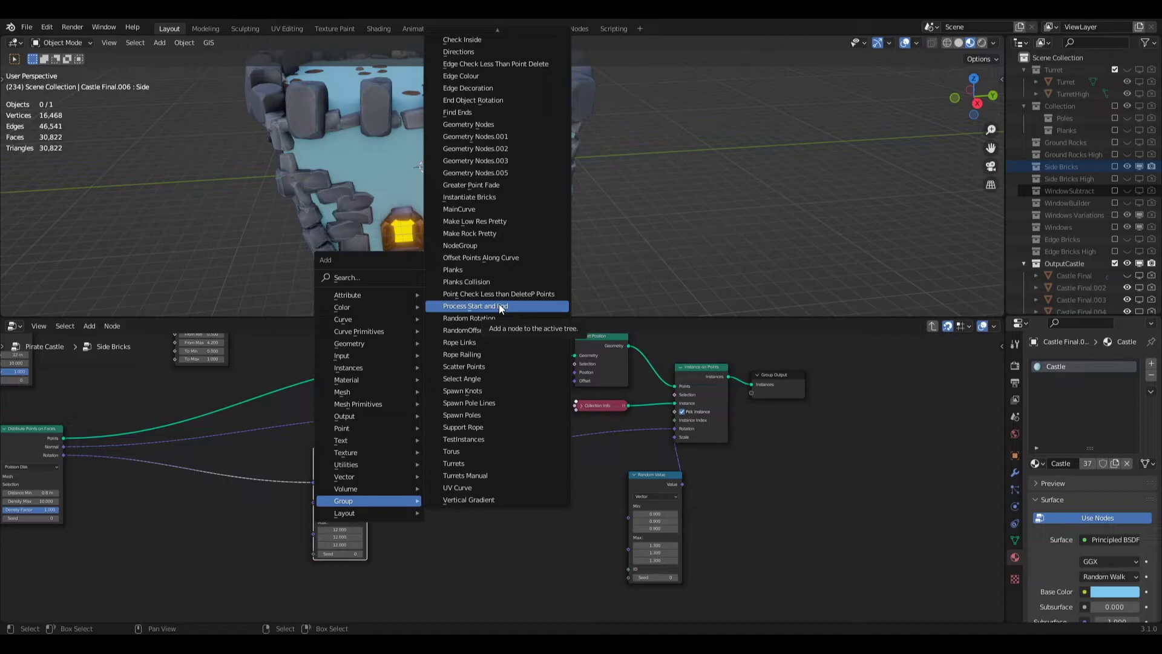
click(484, 330)
click(438, 445)
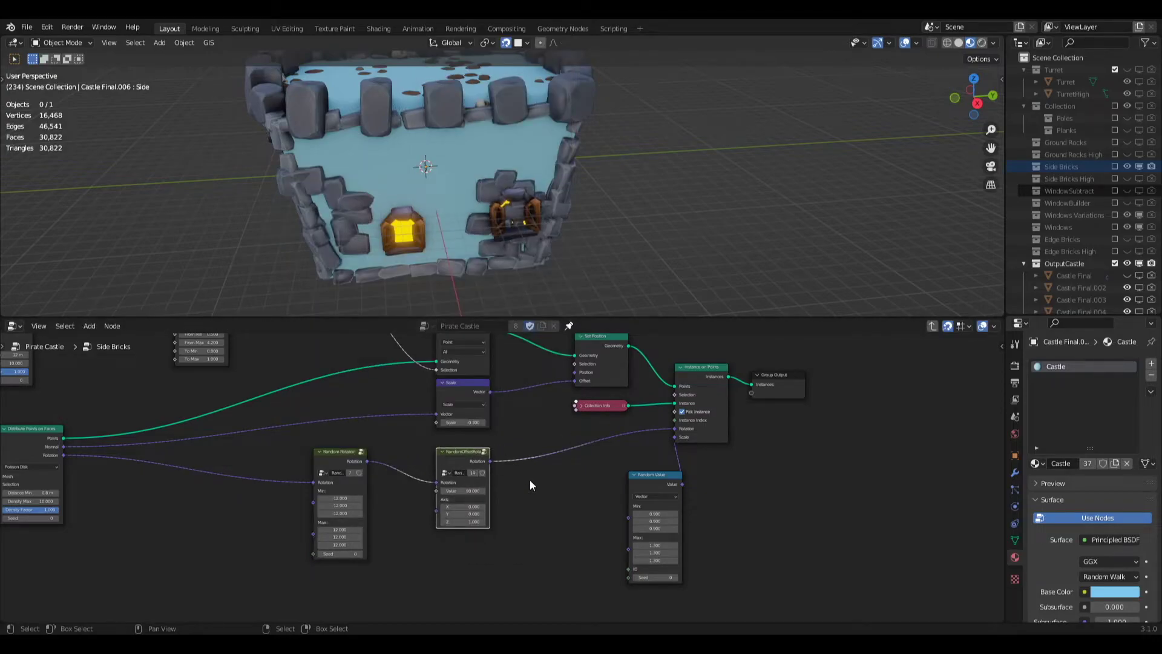
scroll(509, 484, up, 2)
Set RandomOffsetRotation's Value to 180 and its axis to Y 1 and Z 0.
click(461, 495)
text(180)
key(Return)
middle_drag(449, 189, 565, 153)
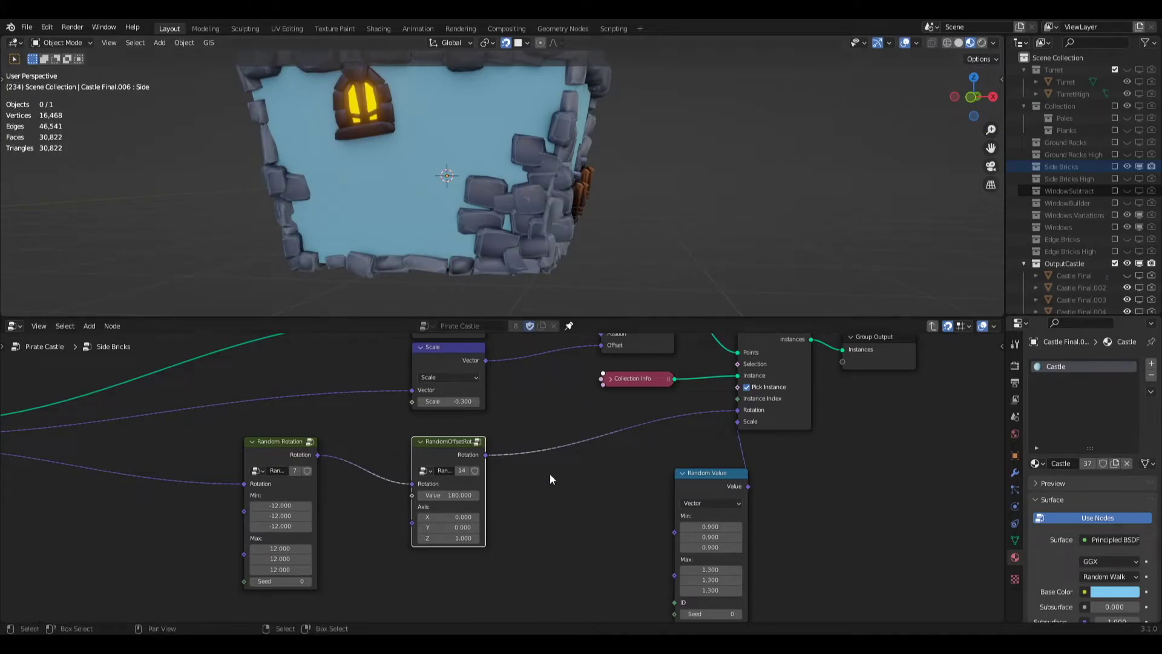
key(Tab)
text(0)
key(Return)
alt+drag(666, 185, 616, 203)
Examine the nodes inside the RandomOffsetRotation group and return to the Side Bricks group.
key(Tab)
middle_drag(296, 478, 410, 427)
scroll(458, 413, up, 1)
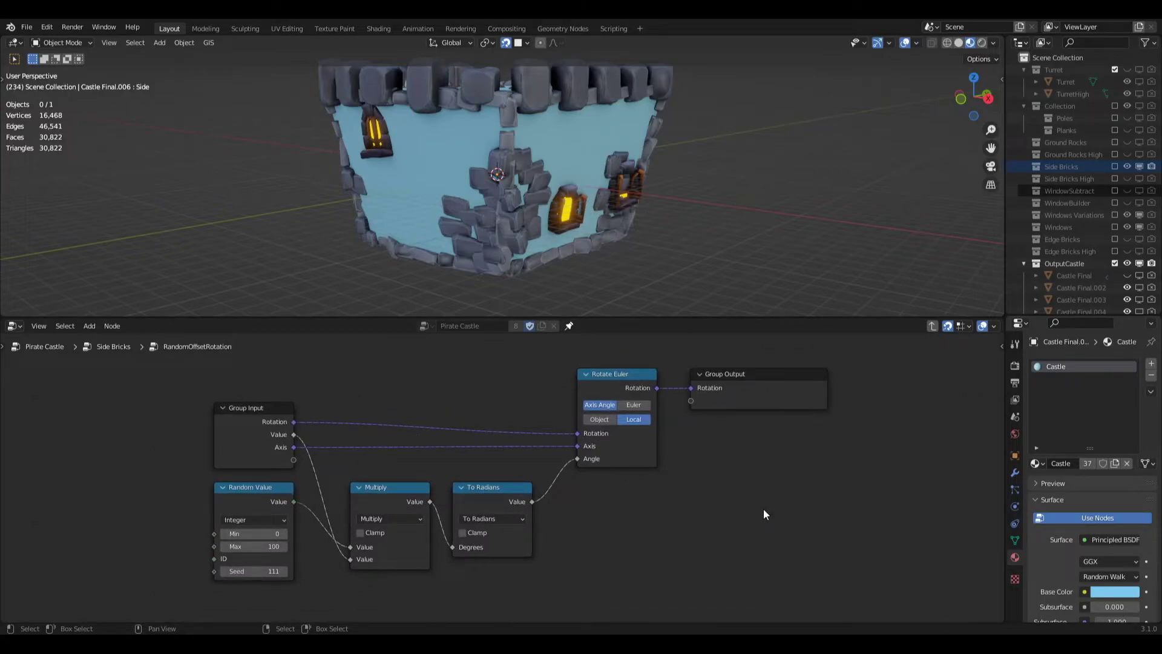
key(Tab)
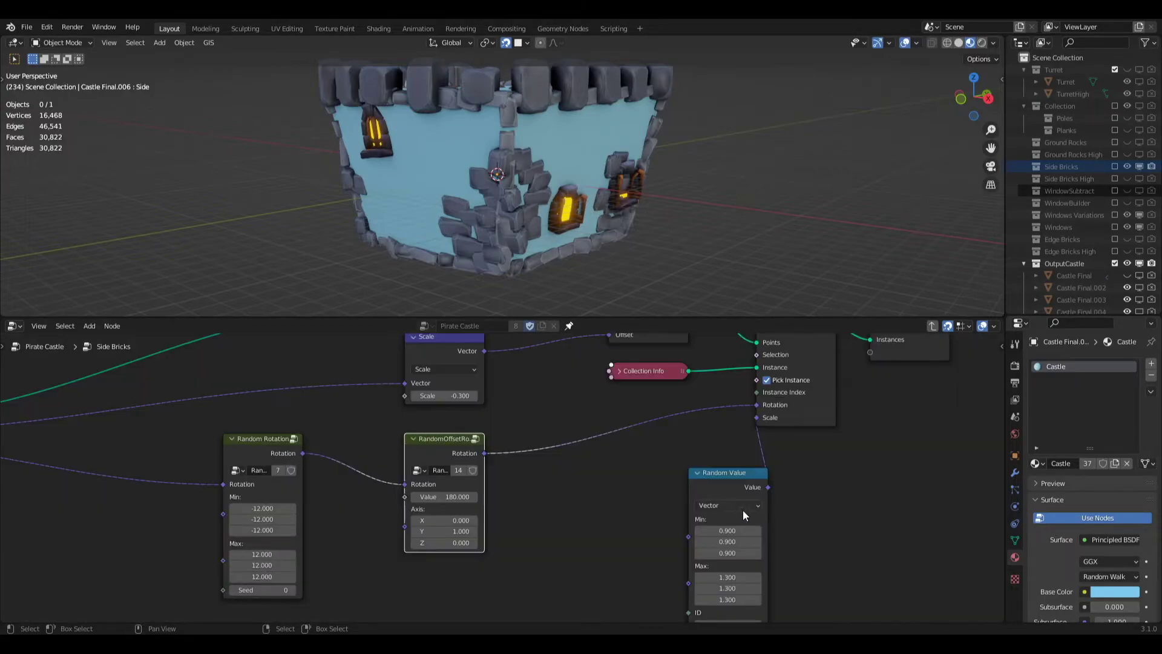
Move the vector Random Value node back in line beneath Collection Info.
scroll(759, 508, down, 3)
middle_drag(759, 508, 633, 501)
drag(586, 485, 542, 478)
scroll(490, 472, down, 2)
middle_drag(514, 435, 902, 461)
scroll(528, 463, down, 1)
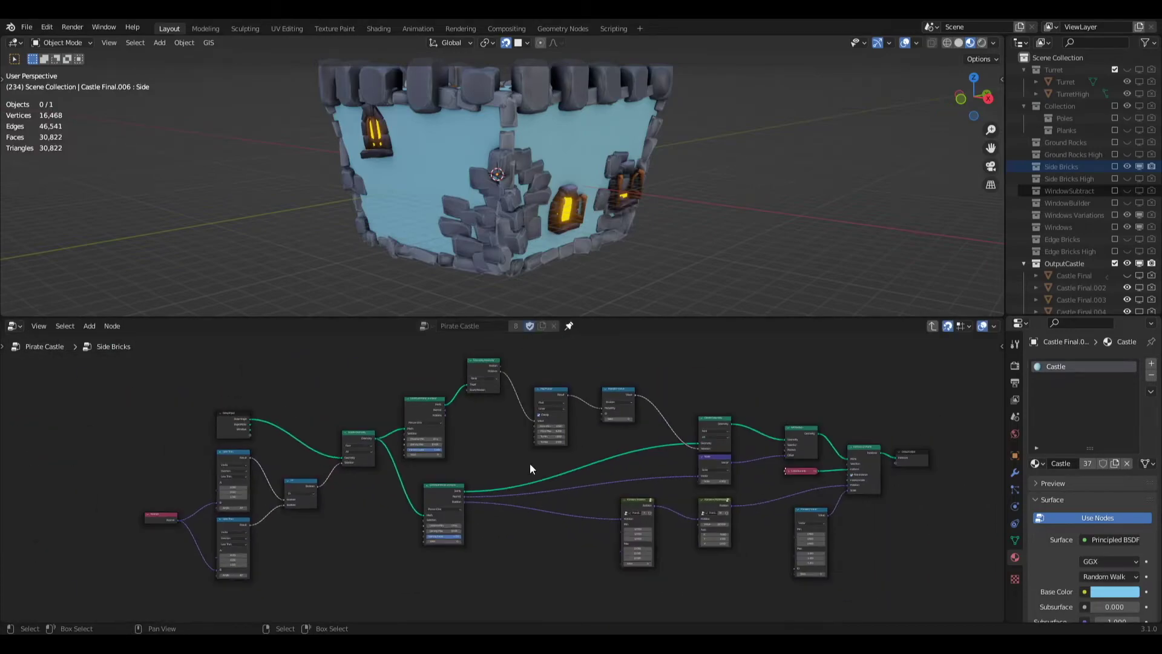
Duplicate from the proximity-based deletion nodes to start a second Delete Geometry stage.
scroll(732, 417, up, 2)
middle_drag(732, 418, 682, 443)
drag(698, 443, 650, 437)
middle_drag(738, 240, 608, 244)
scroll(608, 245, up, 3)
scroll(436, 419, down, 1)
middle_drag(436, 418, 432, 451)
click(384, 460)
key(shift+d)
Move the output nodes aside and arrange the new proximity and deletion nodes before Set Position.
drag(720, 417, 908, 605)
key(g)
drag(589, 404, 685, 418)
drag(497, 348, 569, 368)
Link Group Input geometry to the new Geometry Proximity's Target and add a Less Than node for its Distance.
drag(98, 455, 730, 402)
click(745, 393)
drag(572, 380, 721, 441)
text(less)
key(Return)
Use the Less Than comparison, with a threshold of 0.2, as the second Delete Geometry's Selection.
scroll(654, 450, up, 3)
drag(681, 400, 689, 456)
scroll(573, 365, down, 2)
middle_drag(573, 366, 575, 434)
Examine the finished node arrangement in the Side Bricks frame and return to the new deletion nodes.
key(m)
key(m)
click(662, 553)
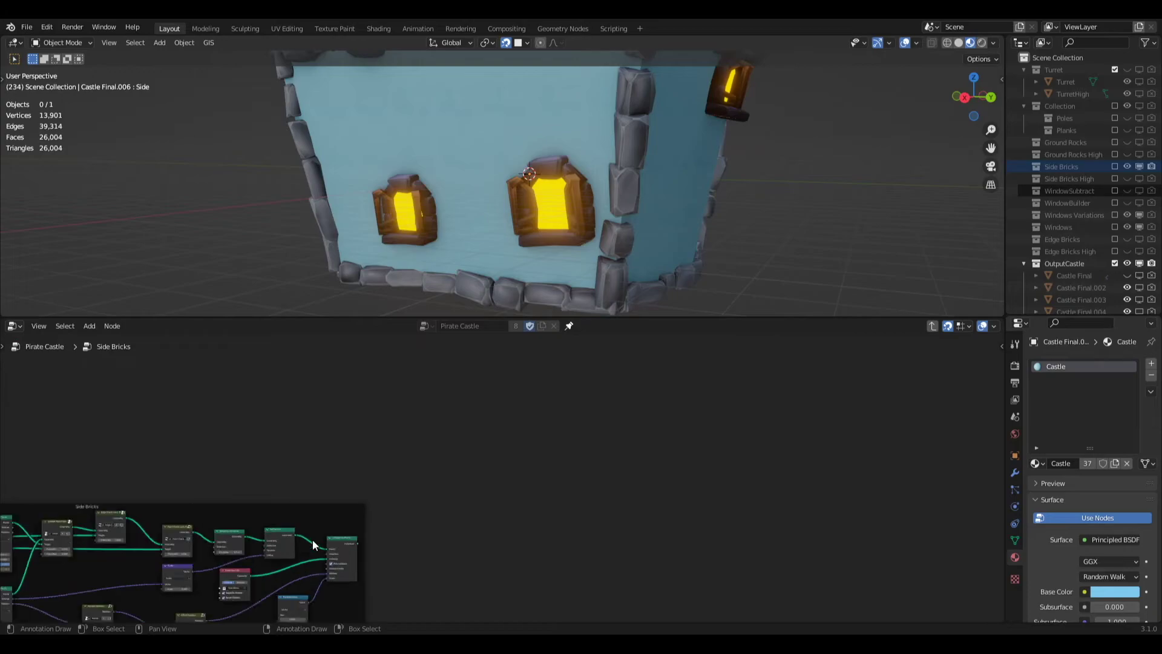
click(379, 448)
key(Tab)
scroll(423, 484, down, 3)
scroll(339, 484, up, 4)
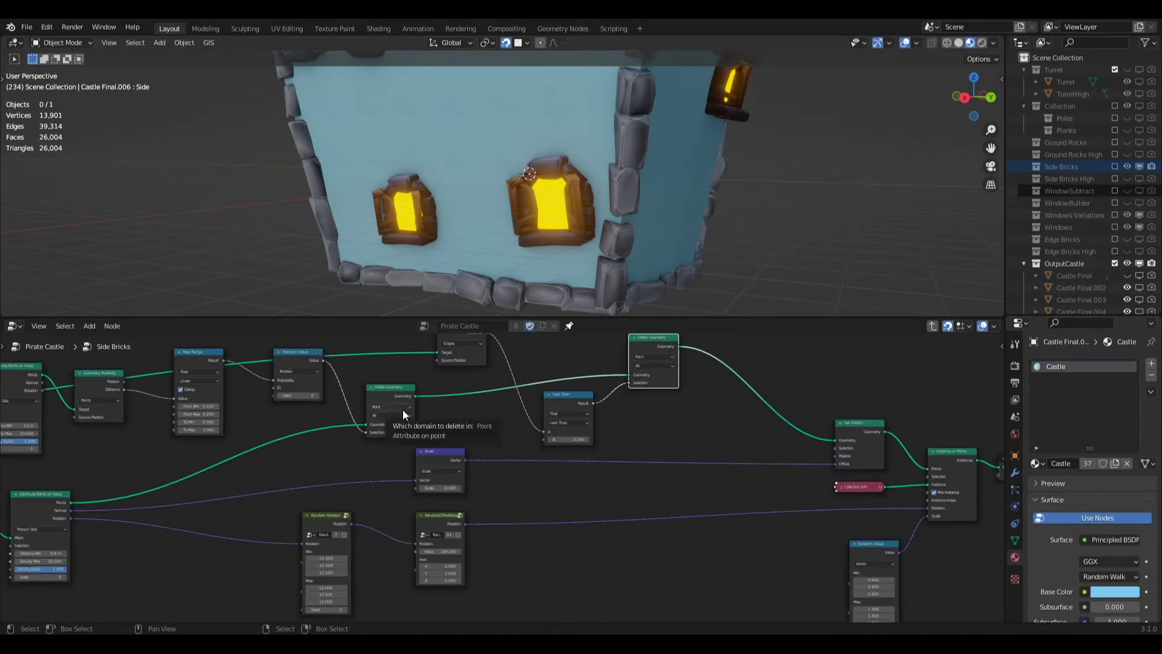
Set the new Geometry Proximity node to Points and its Less Than threshold to 2.3.
click(354, 363)
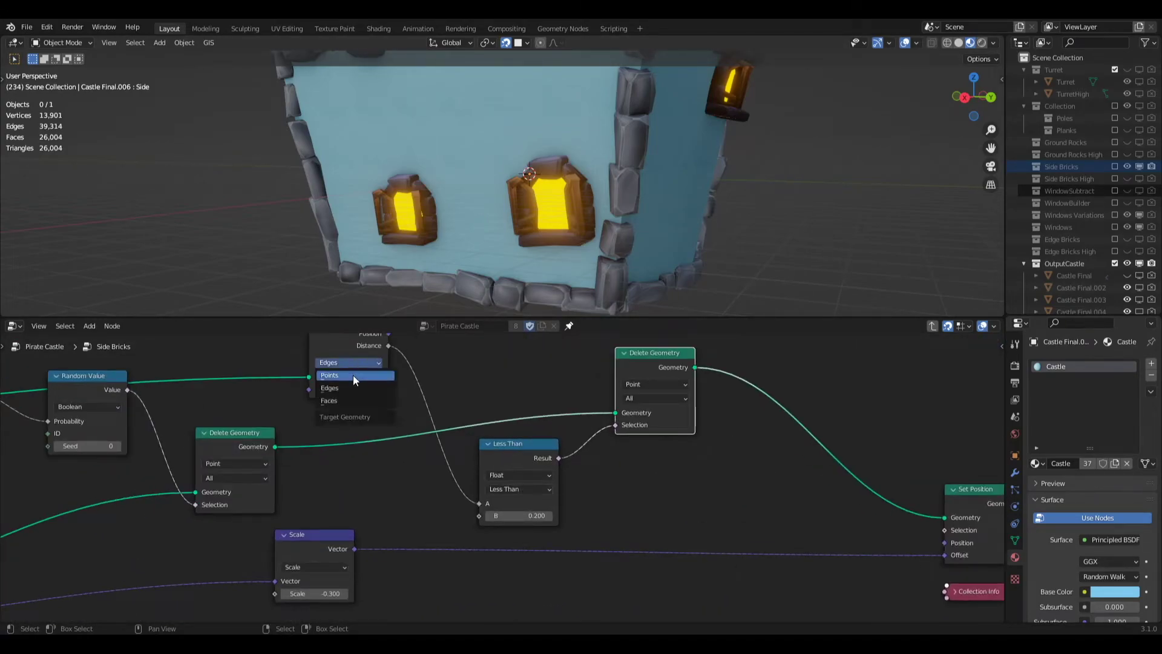
click(353, 376)
drag(549, 516, 611, 515)
middle_drag(470, 379, 467, 436)
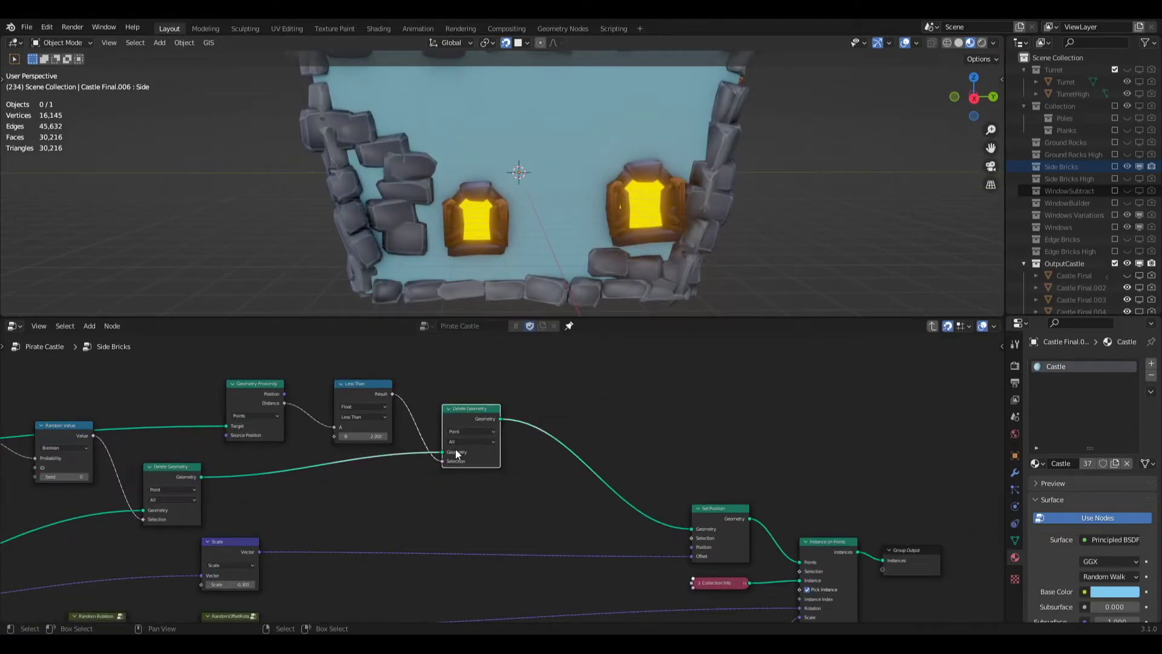
Duplicate the Geometry Proximity, Less Than and Delete Geometry nodes and link Group Input geometry to the copied proximity's Target.
middle_drag(441, 442, 315, 442)
click(128, 387)
scroll(648, 495, down, 6)
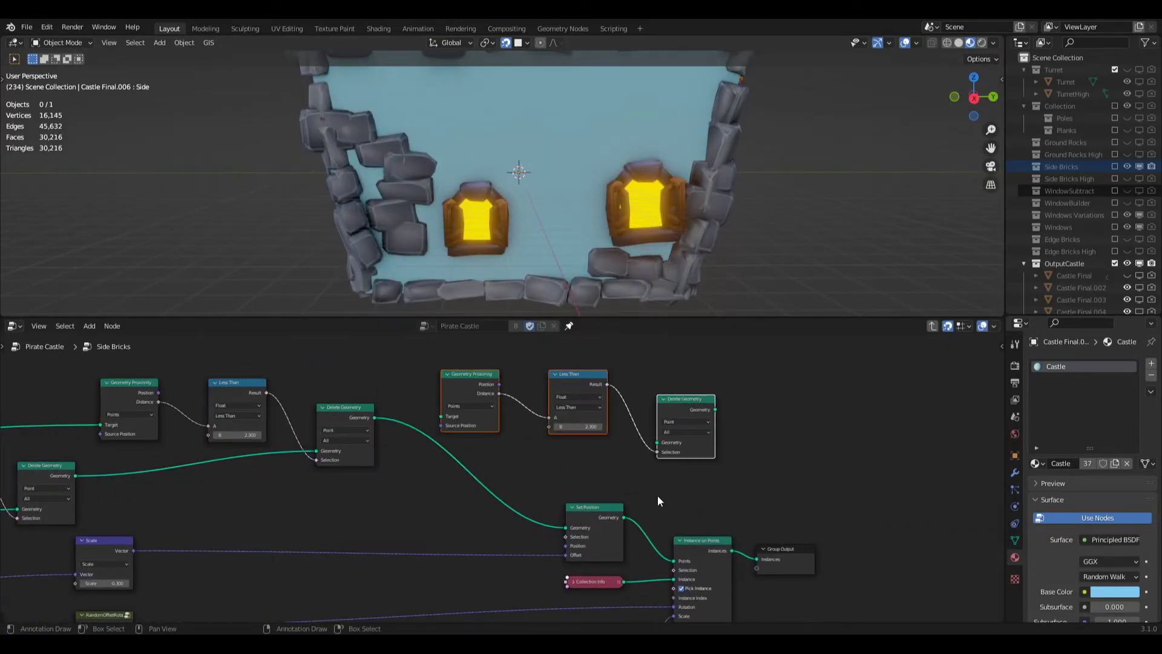
drag(775, 421, 779, 420)
scroll(807, 445, up, 6)
middle_drag(807, 444, 449, 536)
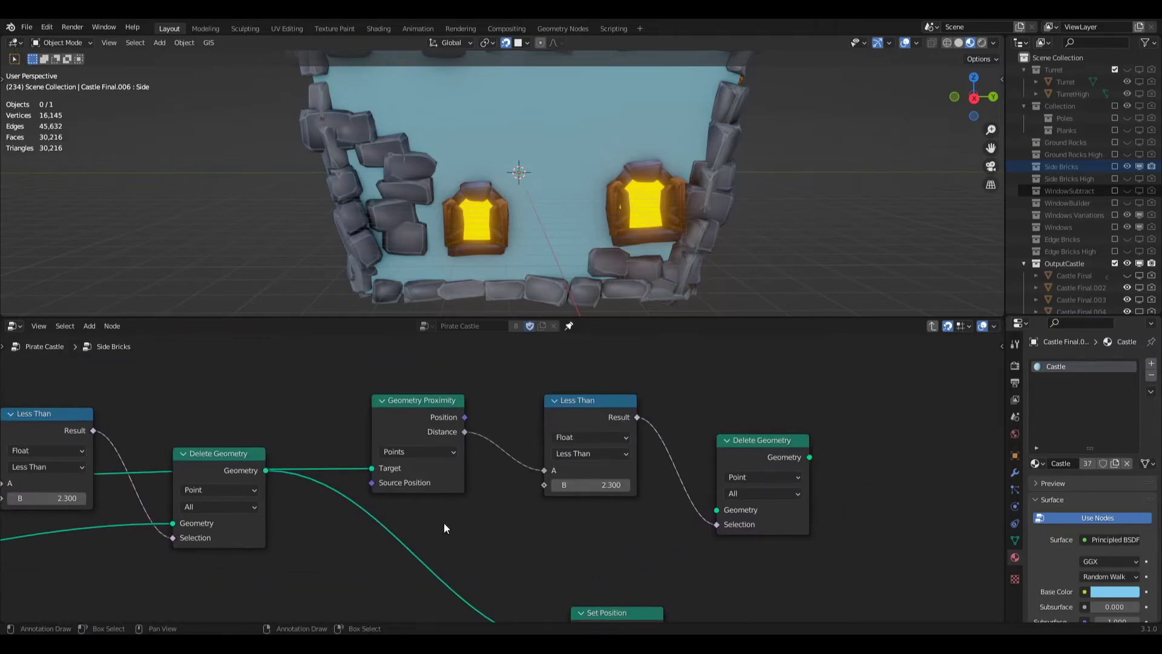
Rearrange the copied nodes and chain their Delete Geometry between the preceding Delete Geometry and Set Position.
drag(424, 402, 382, 374)
drag(581, 401, 514, 374)
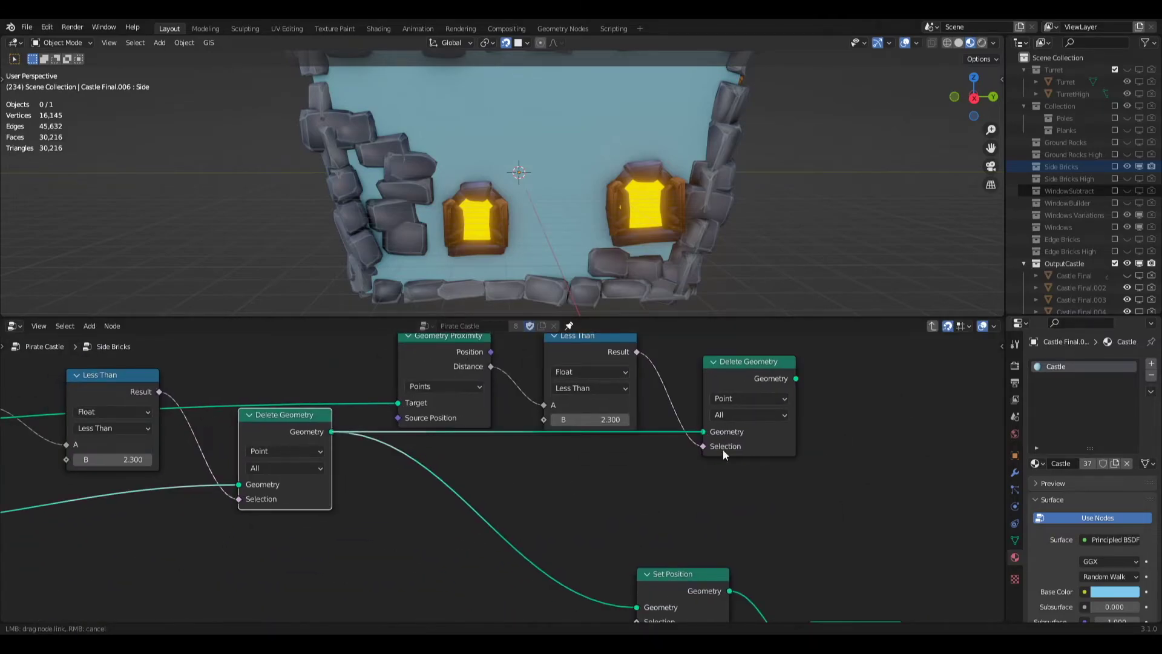
drag(703, 429, 703, 431)
scroll(702, 472, down, 6)
scroll(612, 513, up, 2)
drag(572, 500, 571, 501)
Adjust the copied Less Than node's threshold and check the bricks around the castle walls.
middle_drag(324, 416, 459, 483)
drag(444, 476, 478, 477)
scroll(514, 212, down, 2)
middle_drag(514, 211, 741, 210)
scroll(182, 547, down, 1)
Try a Distance Min of 0.6 m on the lower Distribute Points on Faces node.
middle_drag(181, 547, 750, 413)
scroll(339, 537, up, 3)
middle_drag(363, 243, 448, 230)
double_click(285, 549)
text(0.6)
key(Return)
middle_drag(545, 242, 714, 260)
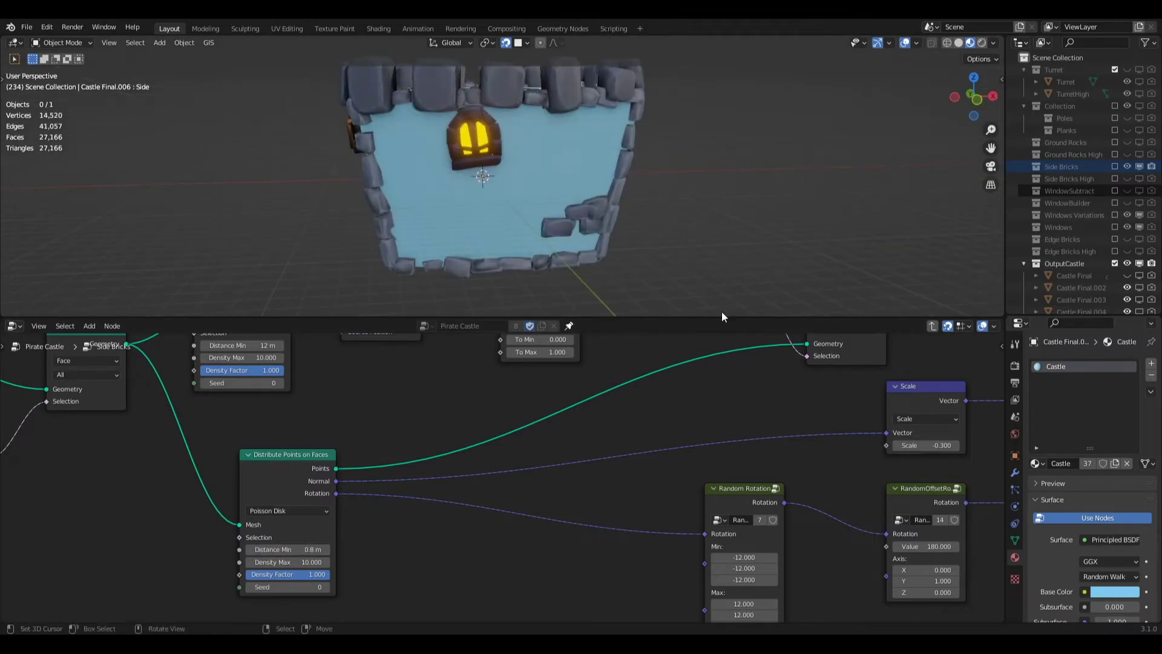
Enlarge the 3D viewport and inspect the side bricks near the wall edges up close.
drag(721, 316, 729, 469)
scroll(764, 309, up, 2)
middle_drag(763, 309, 660, 276)
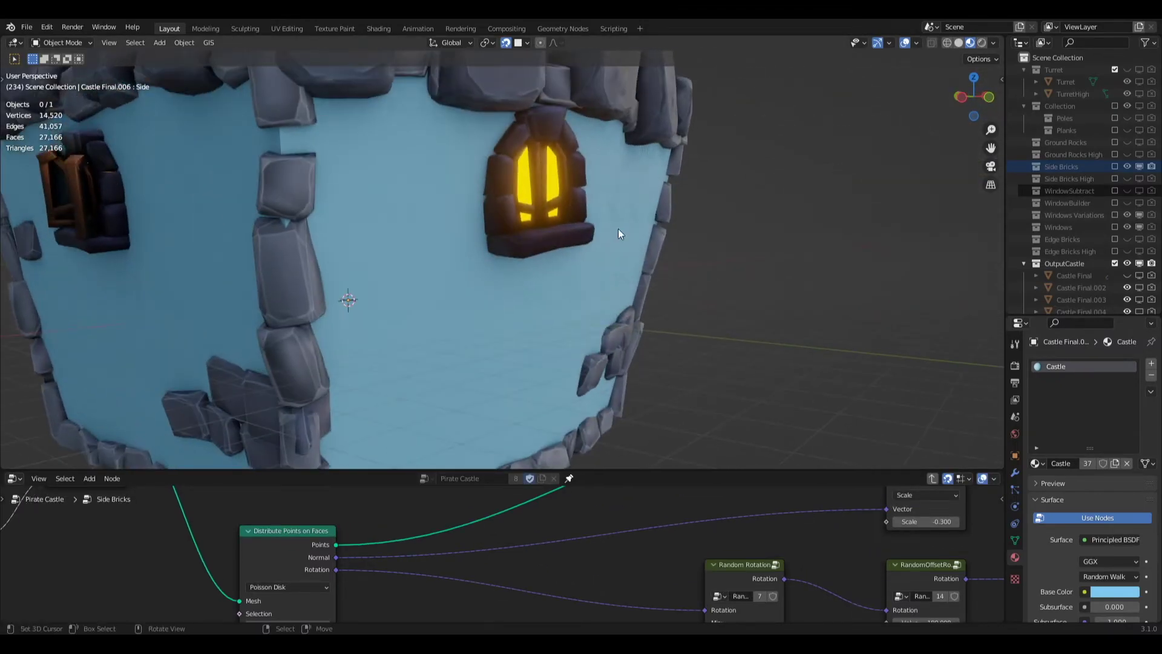
Set the last Geometry Proximity node to Edges and its Less Than threshold to 0.6.
scroll(877, 515, down, 5)
middle_drag(877, 514, 626, 554)
scroll(626, 553, up, 3)
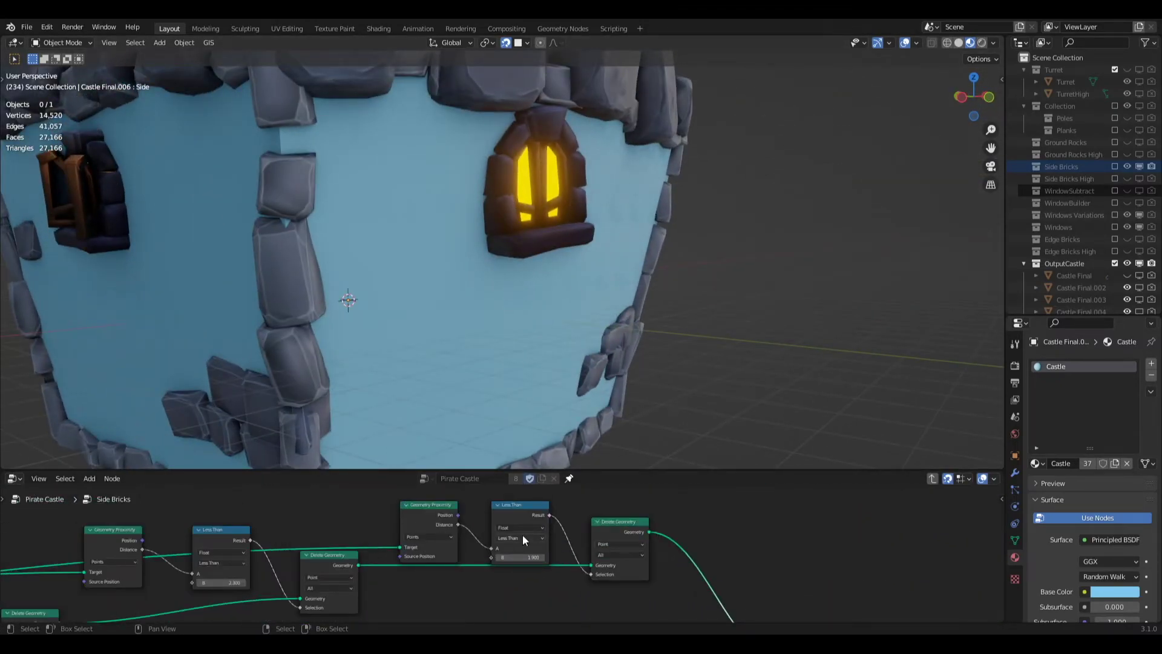
scroll(426, 520, down, 2)
click(426, 523)
scroll(541, 561, up, 4)
drag(496, 523, 415, 523)
scroll(459, 364, down, 3)
middle_drag(423, 357, 636, 313)
scroll(85, 515, down, 3)
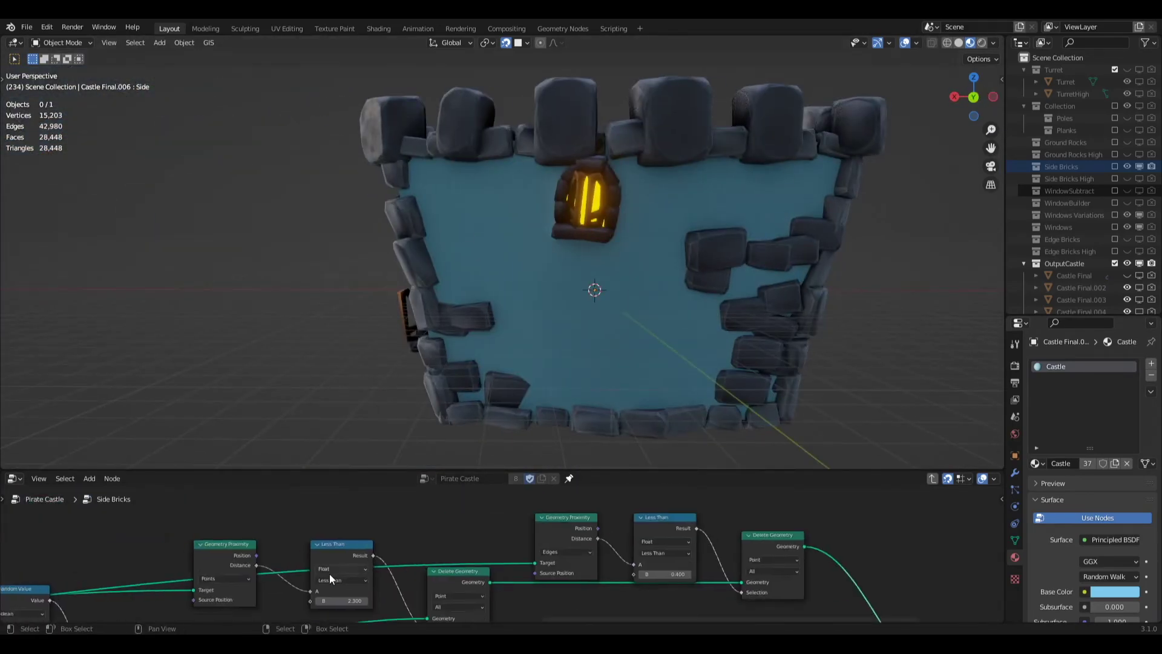
Set the Map Range node's From Min to 2 and From Max to 5 to adjust the brick clustering on the walls.
middle_drag(109, 599, 365, 489)
double_click(159, 546)
text(2)
key(Tab)
text(5)
key(Return)
middle_drag(511, 288, 605, 278)
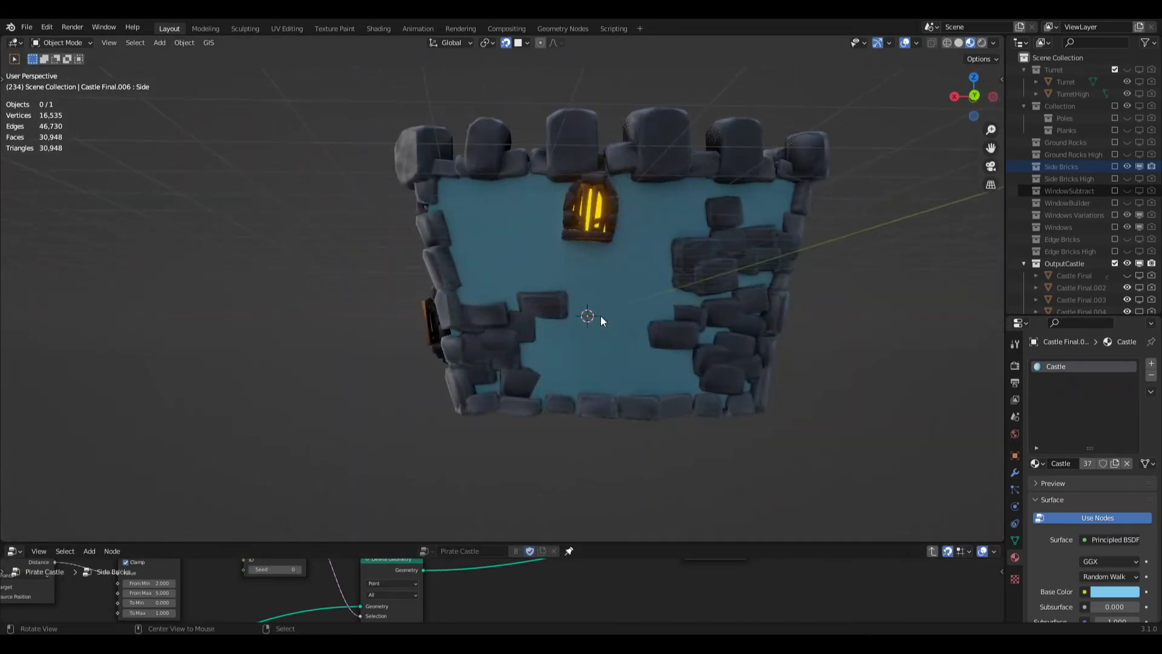